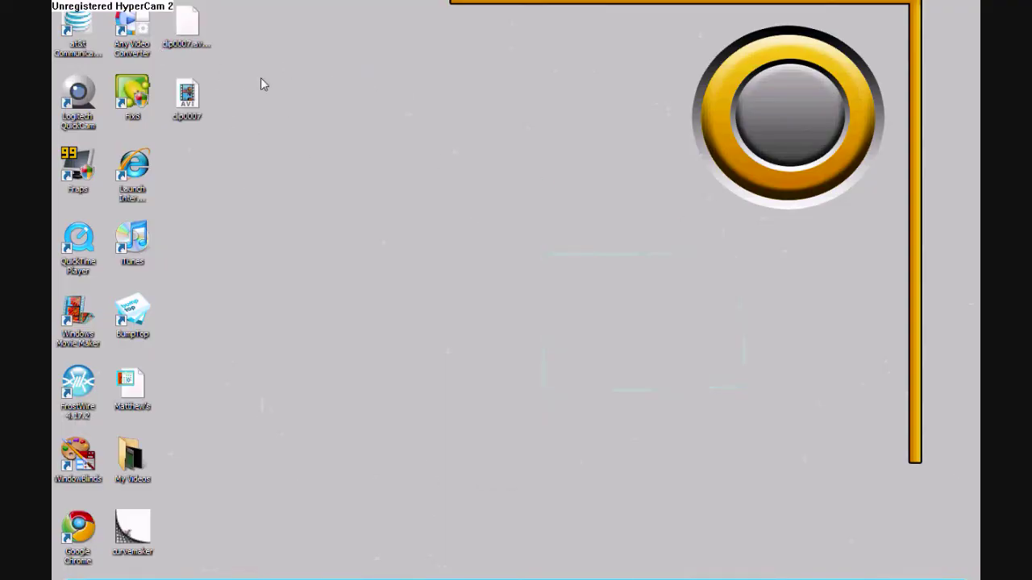
drag(174, 63, 283, 328)
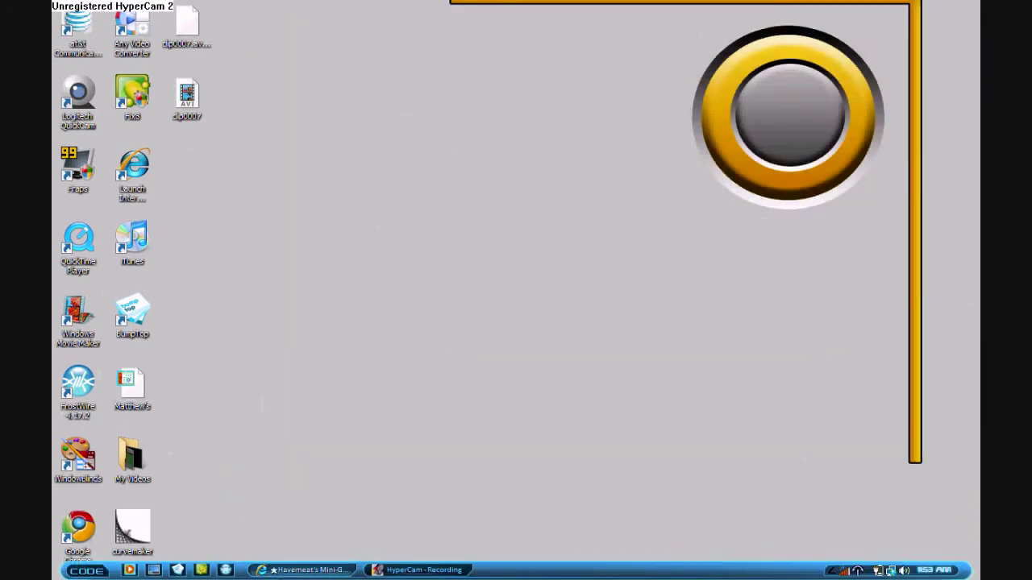
mouse_move(303, 570)
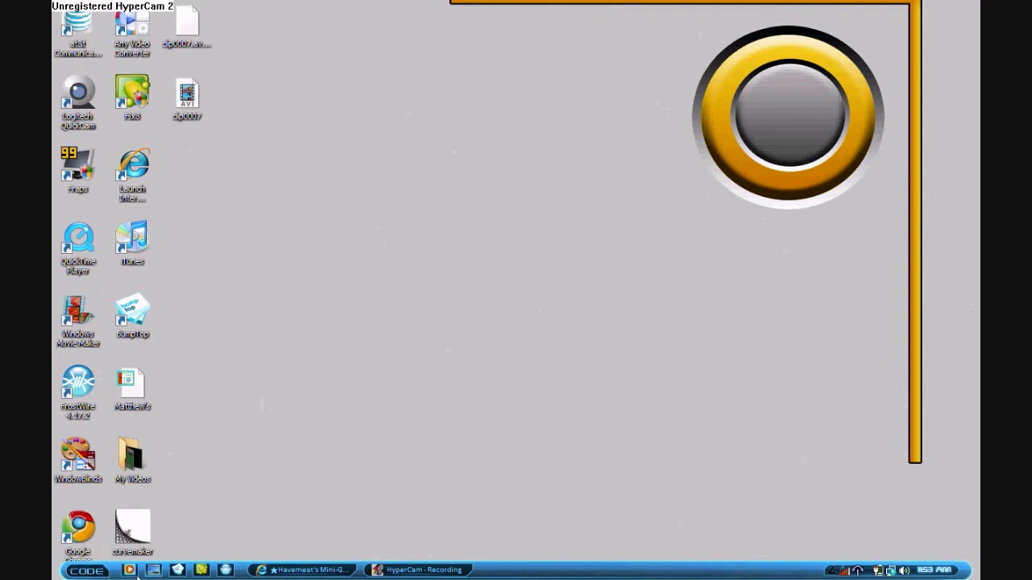
click(86, 570)
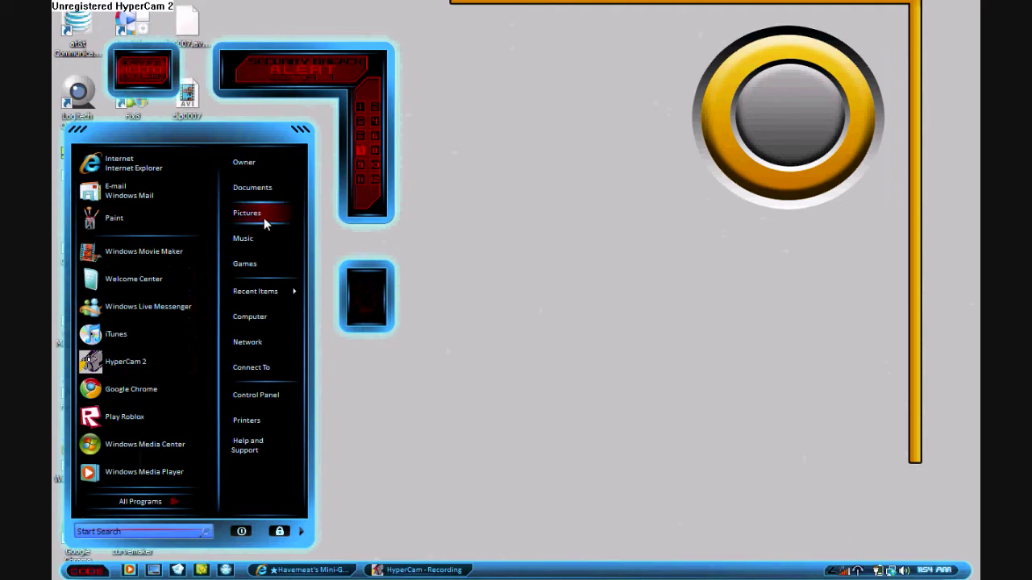
click(217, 32)
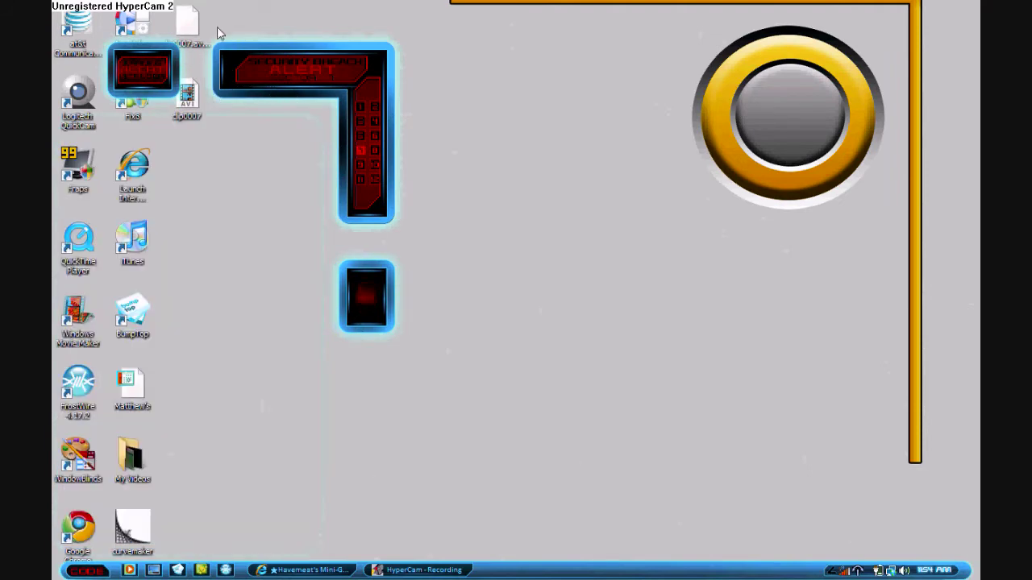
drag(217, 33, 265, 88)
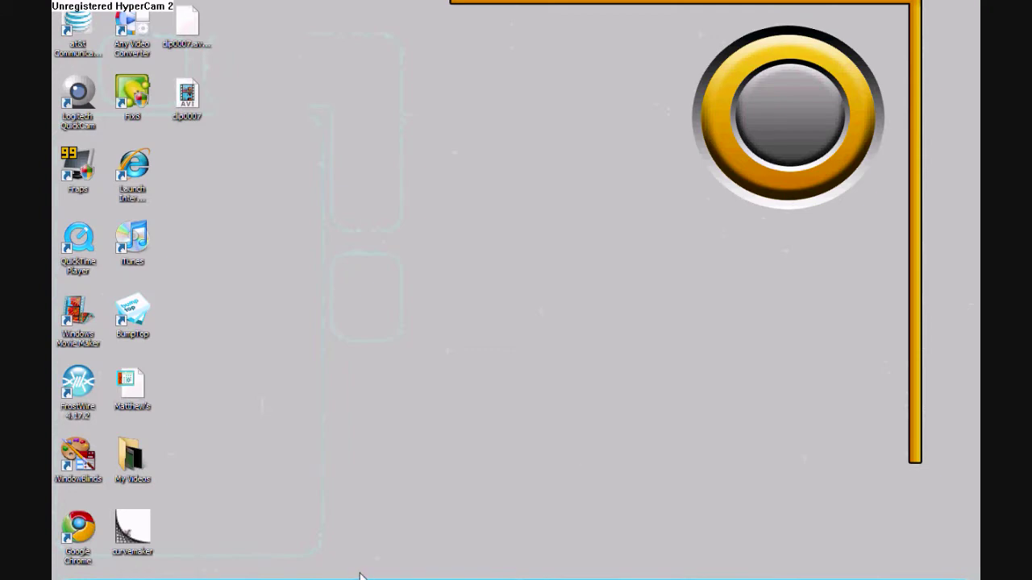
mouse_move(372, 578)
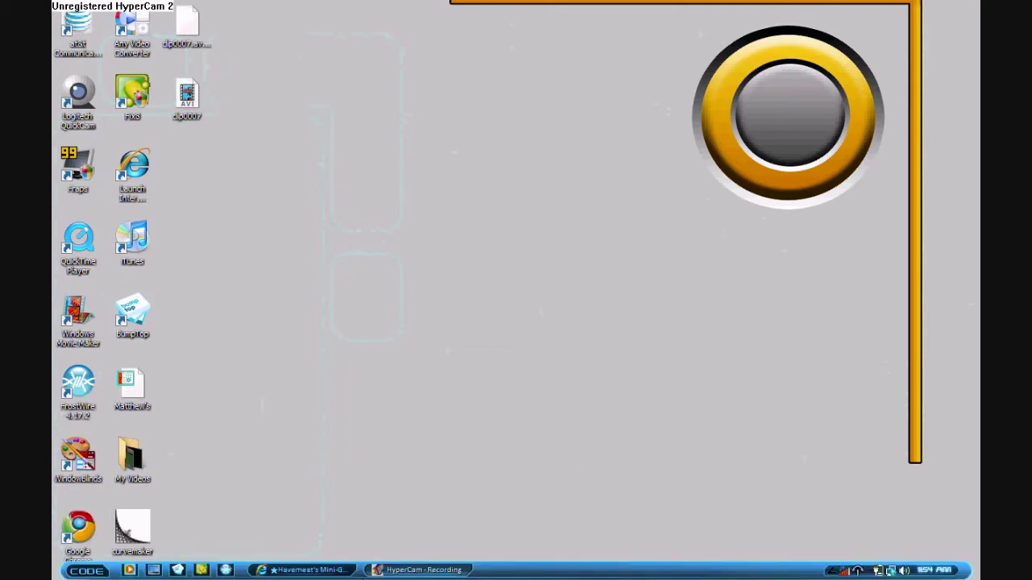
click(304, 571)
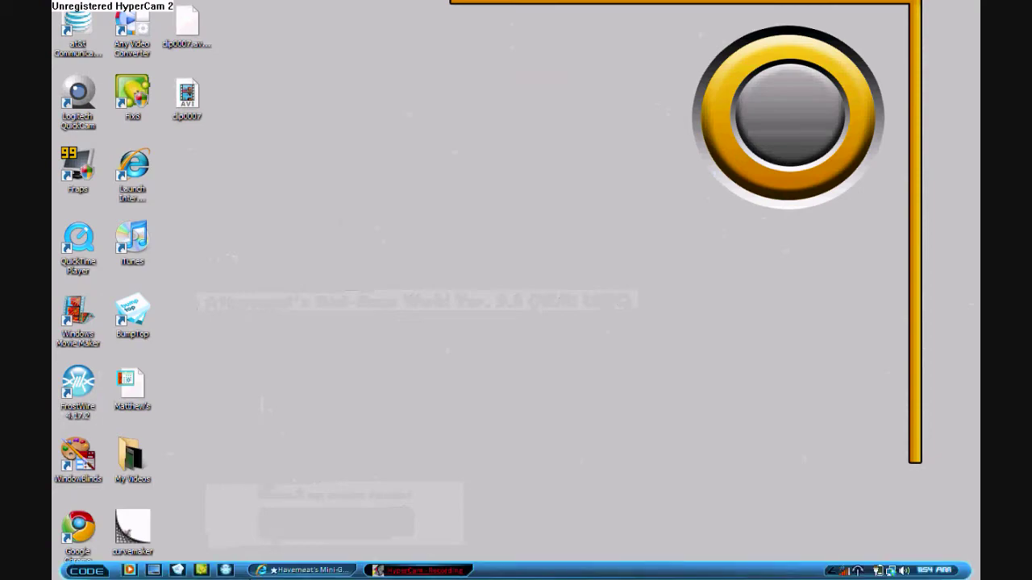
mouse_move(298, 569)
click(336, 516)
click(226, 32)
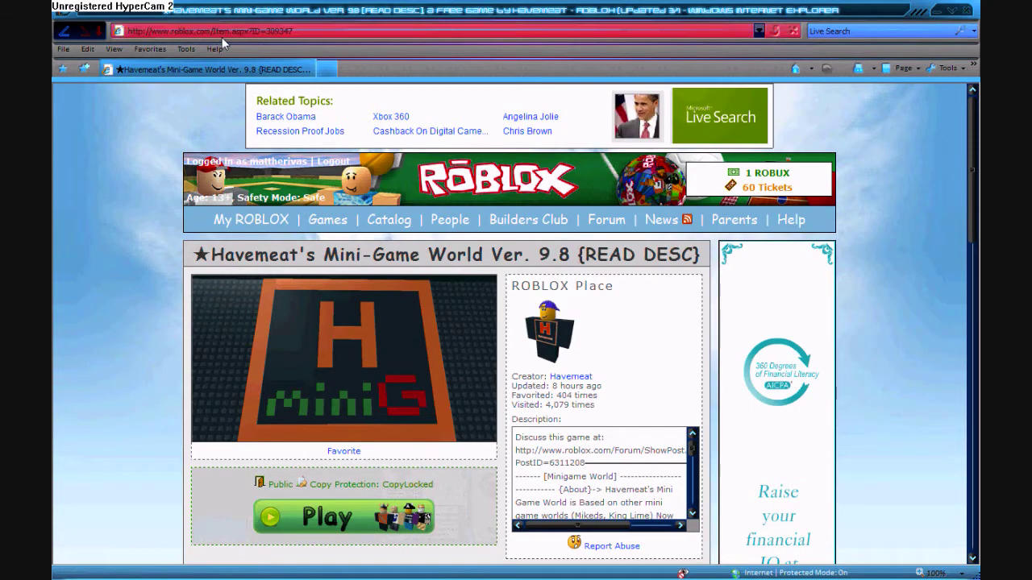
text(gooo)
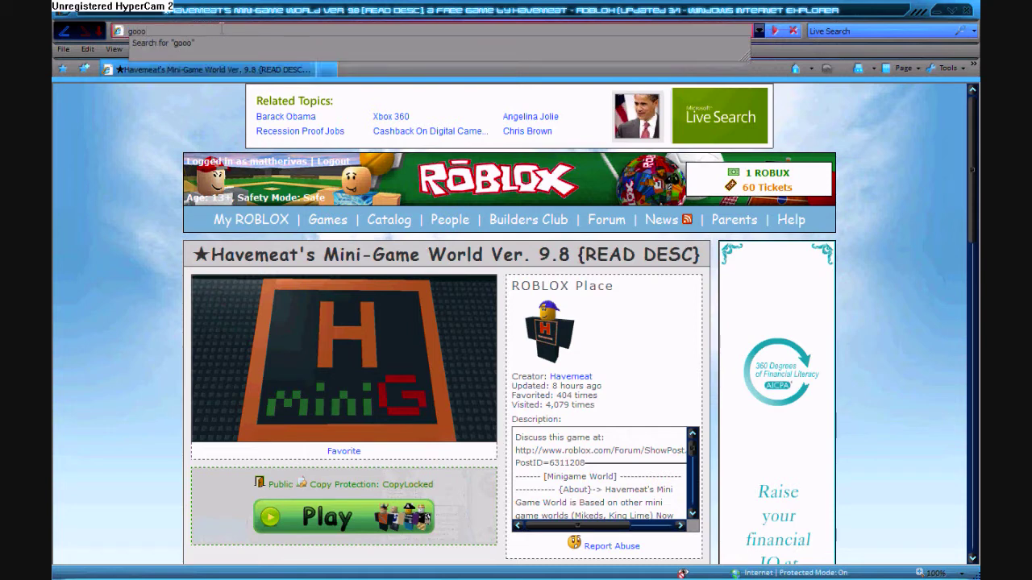
key(Down)
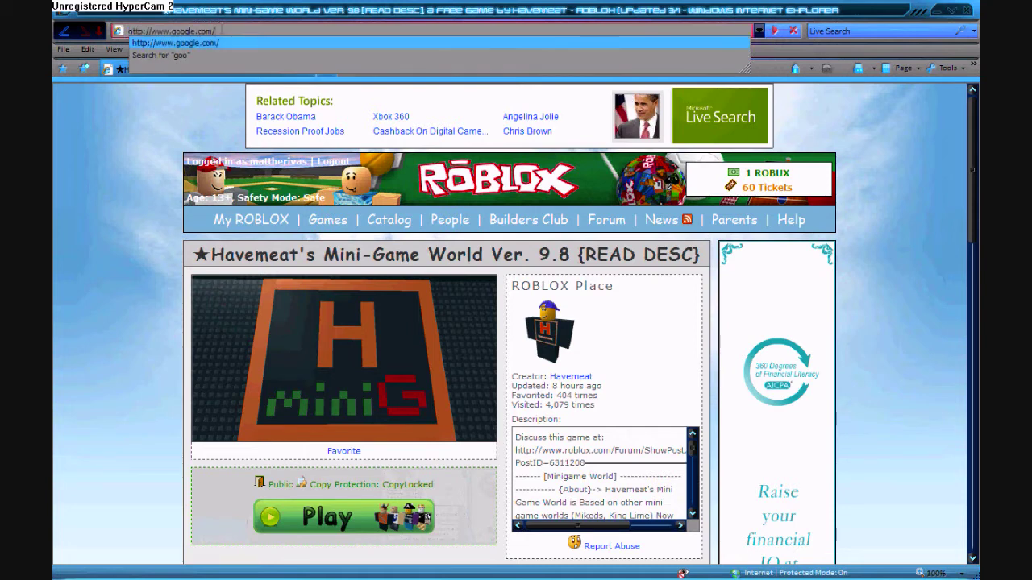
key(Return)
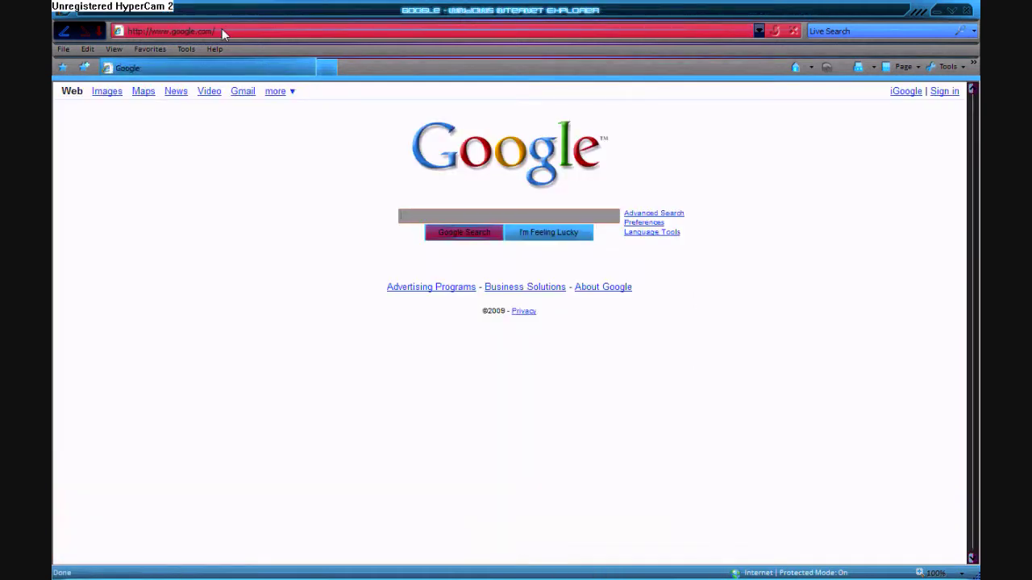
- Look up "Windows Blinds" on Google and go straight to the first matching site
text(Win)
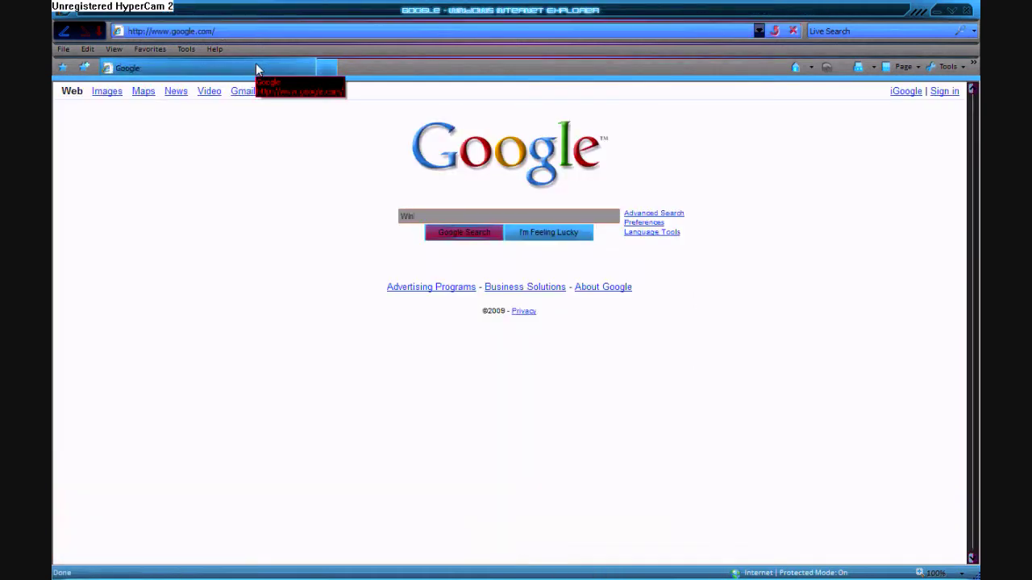
text(dows )
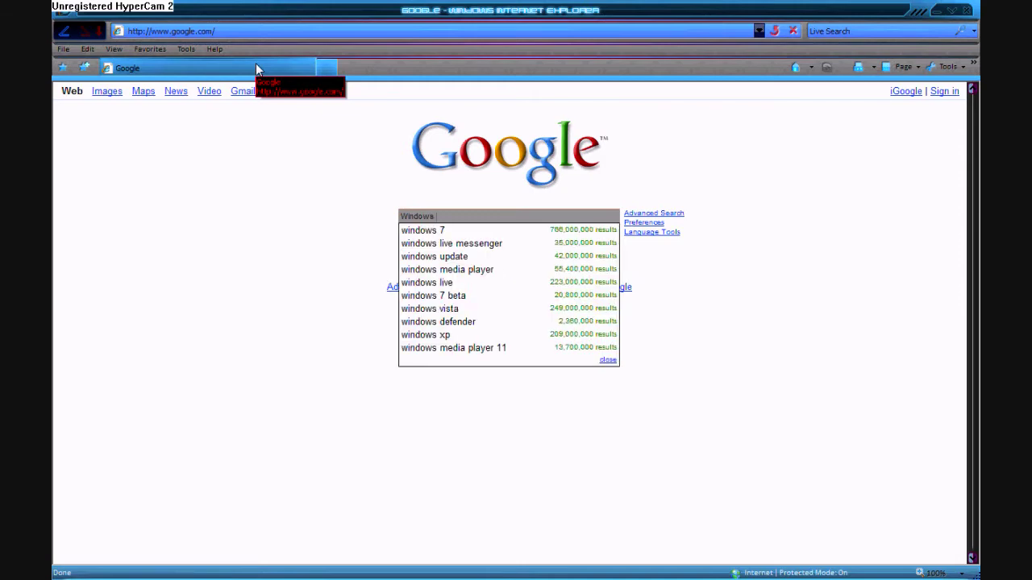
text(Blinds)
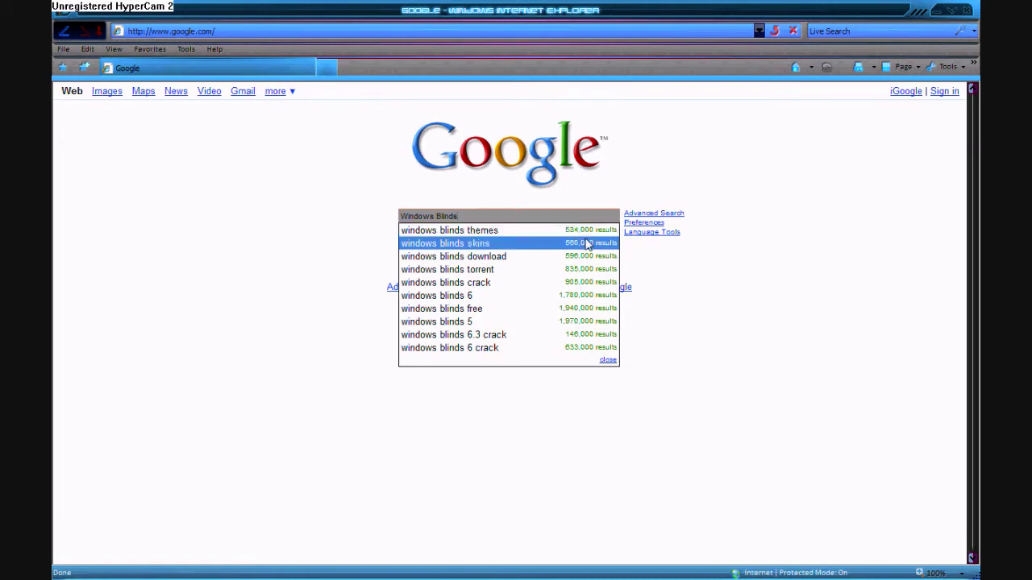
click(628, 256)
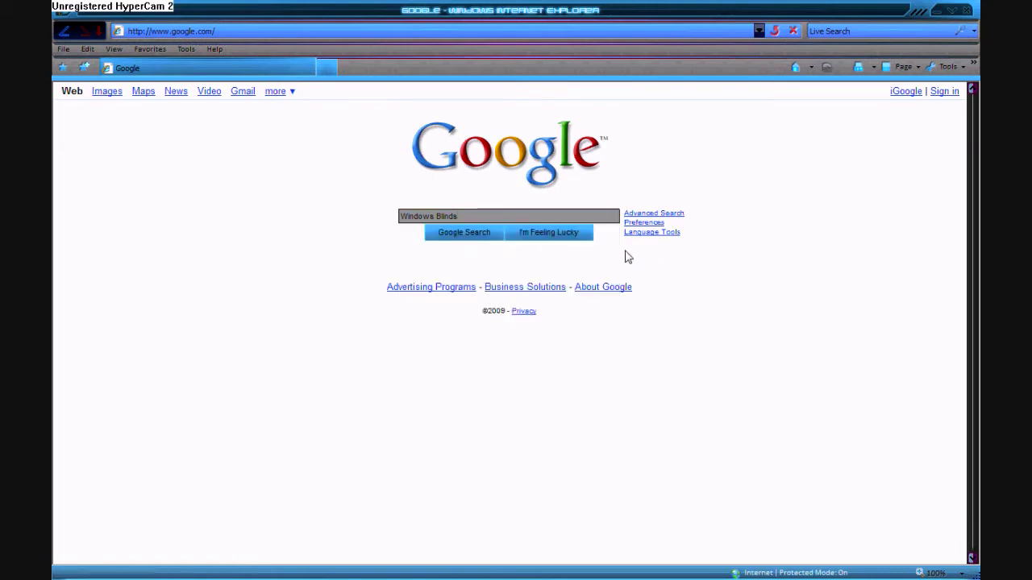
click(551, 234)
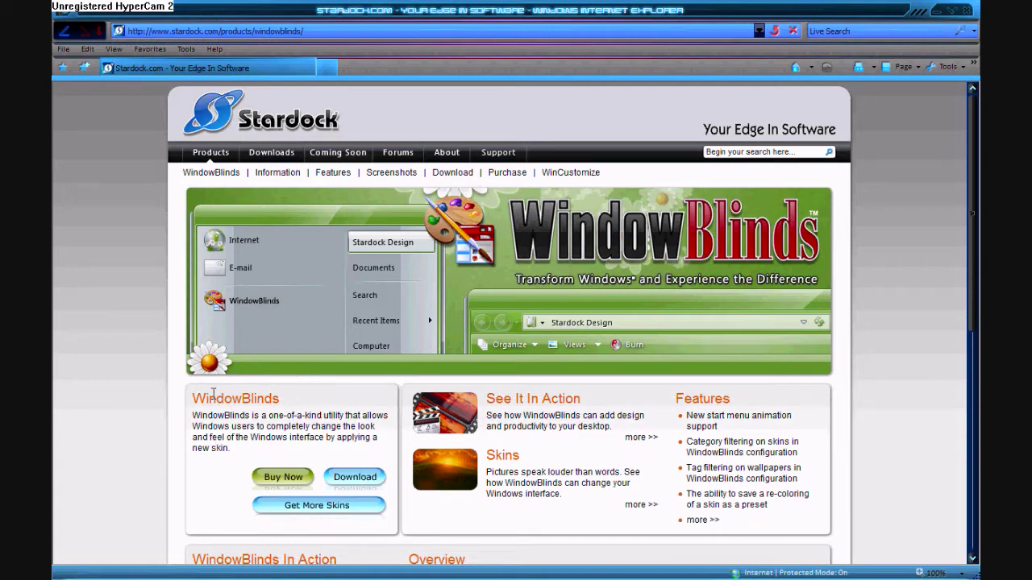
- Open the WindowBlinds download page on the Stardock site and review its edition comparison table and prices
drag(195, 398, 281, 398)
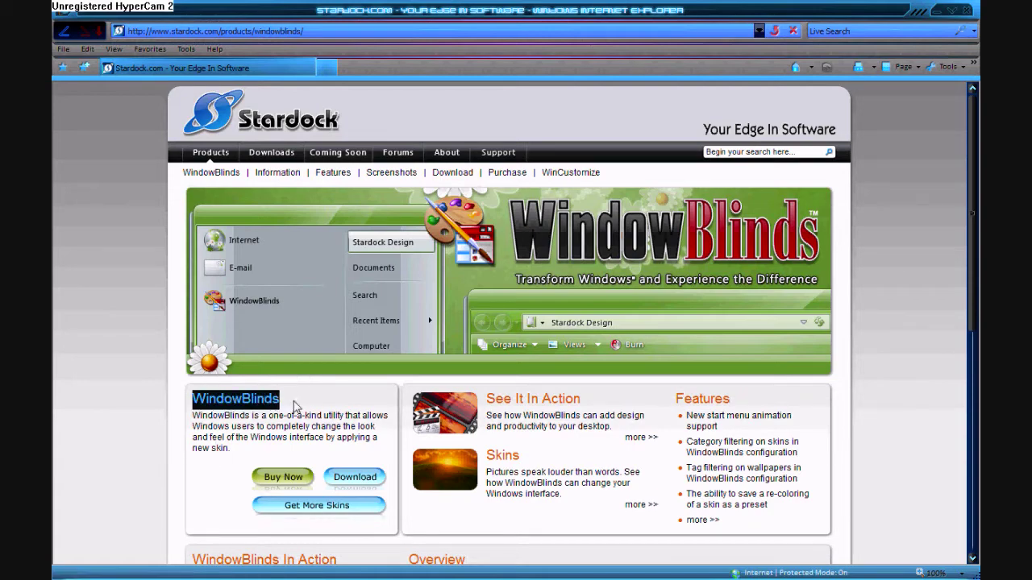
scroll(295, 407, down, 3)
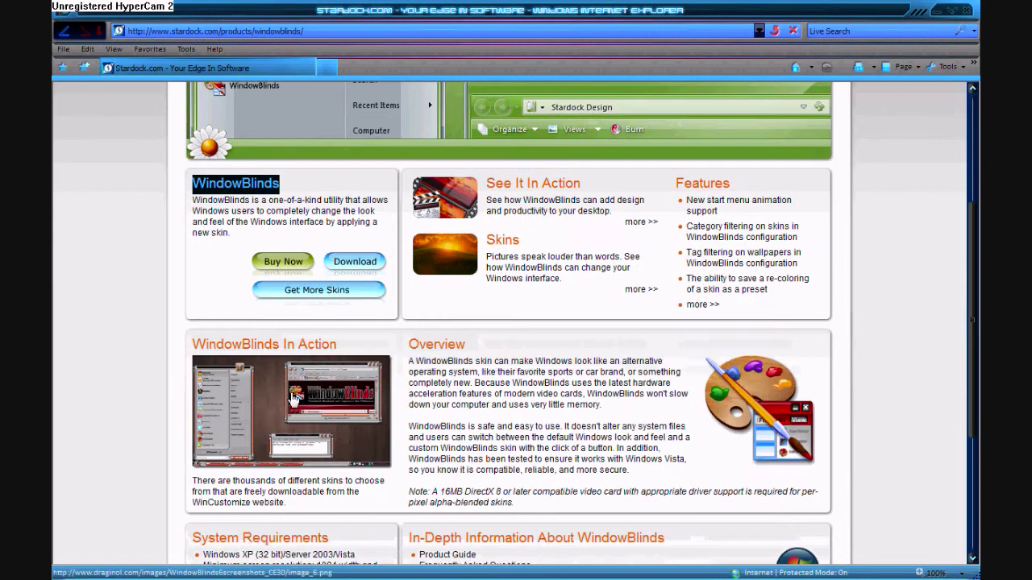
click(335, 263)
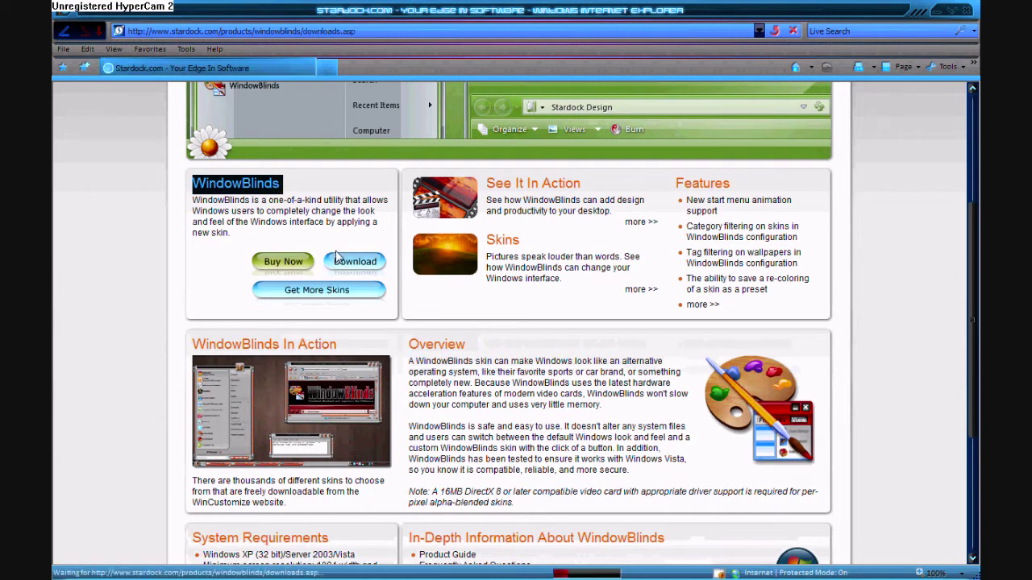
scroll(482, 403, down, 3)
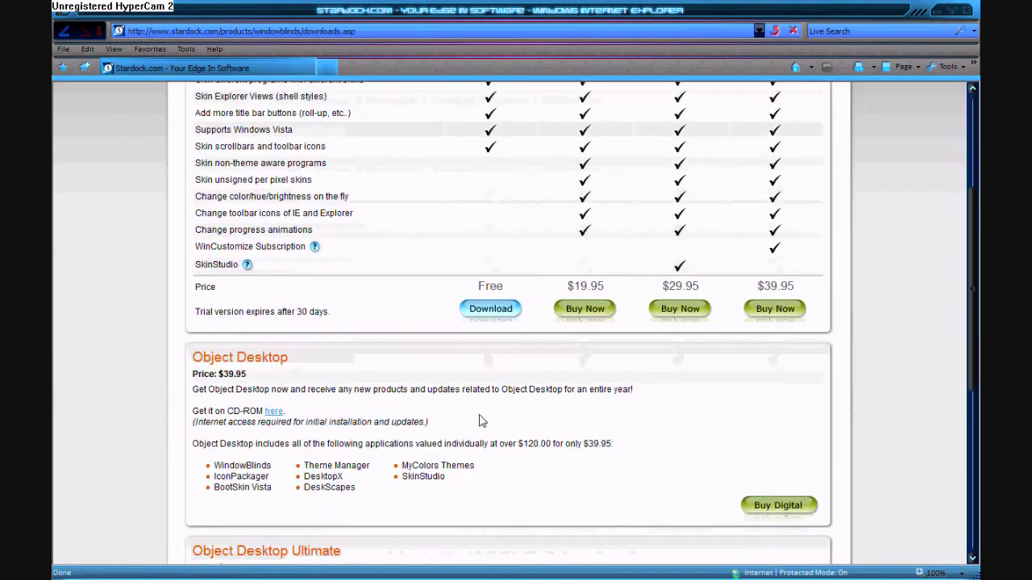
scroll(467, 286, up, 3)
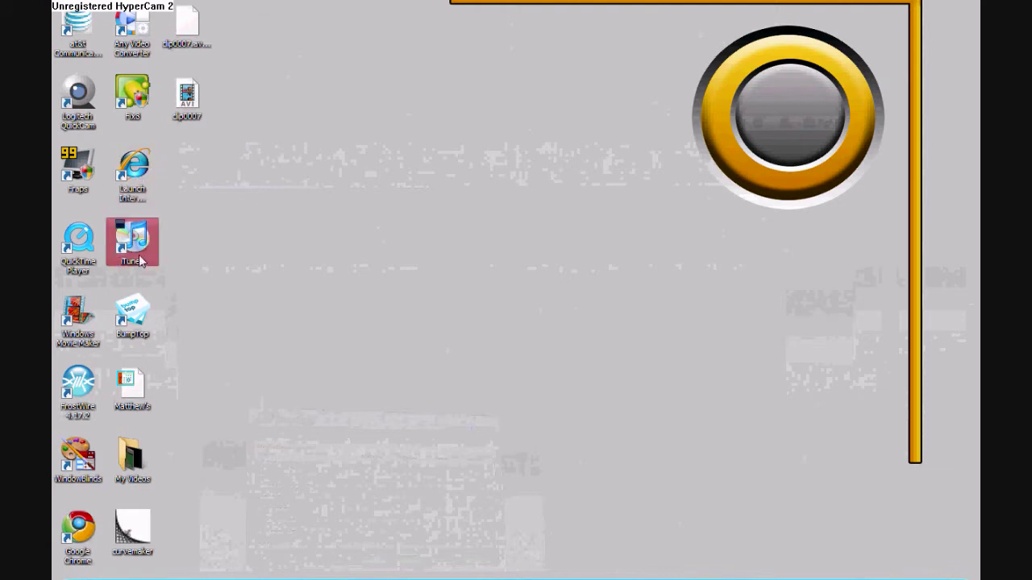
- Launch WindowBlinds from the desktop and browse through the installed visual styles
double_click(91, 466)
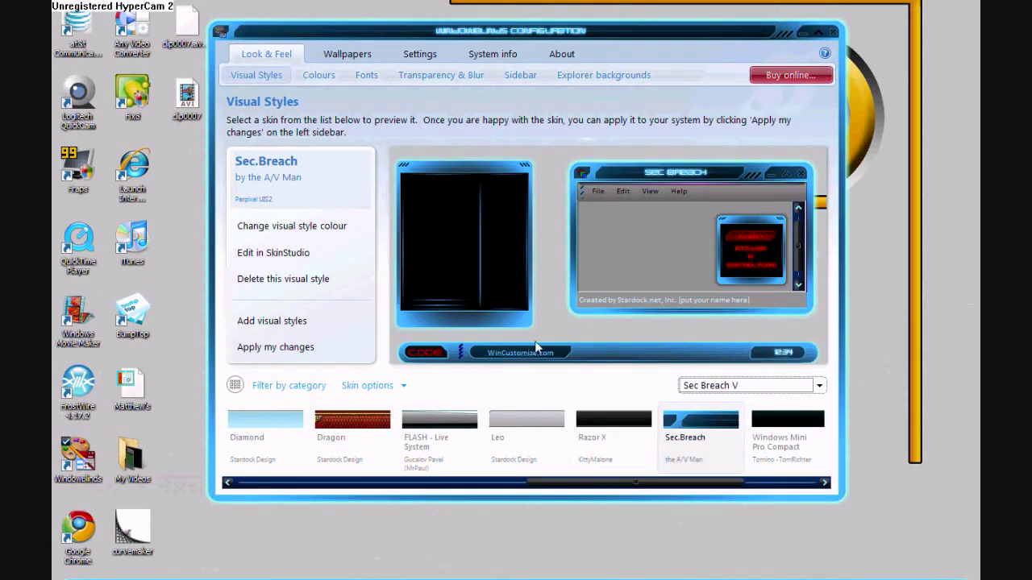
drag(450, 486, 380, 493)
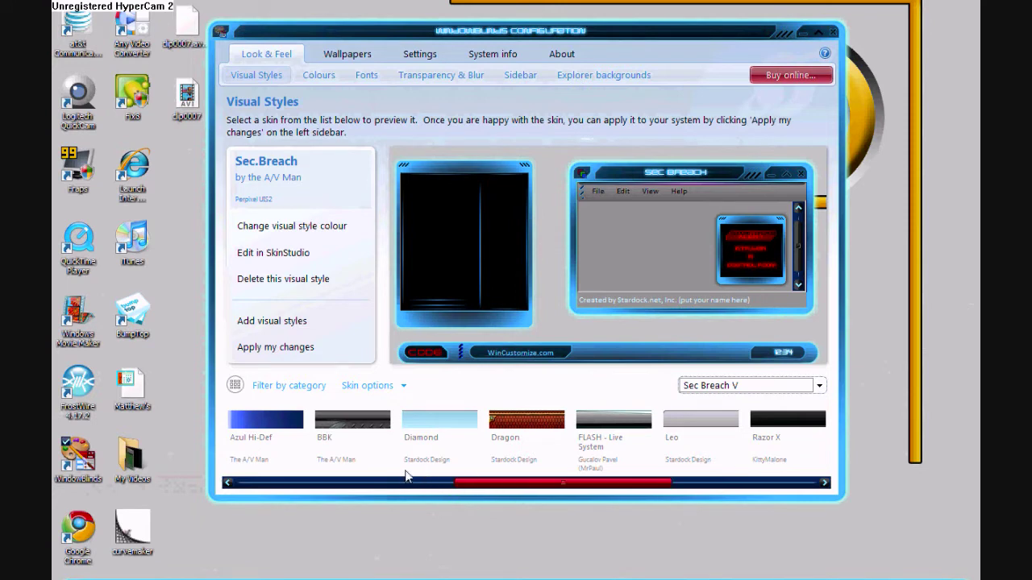
click(408, 482)
click(349, 484)
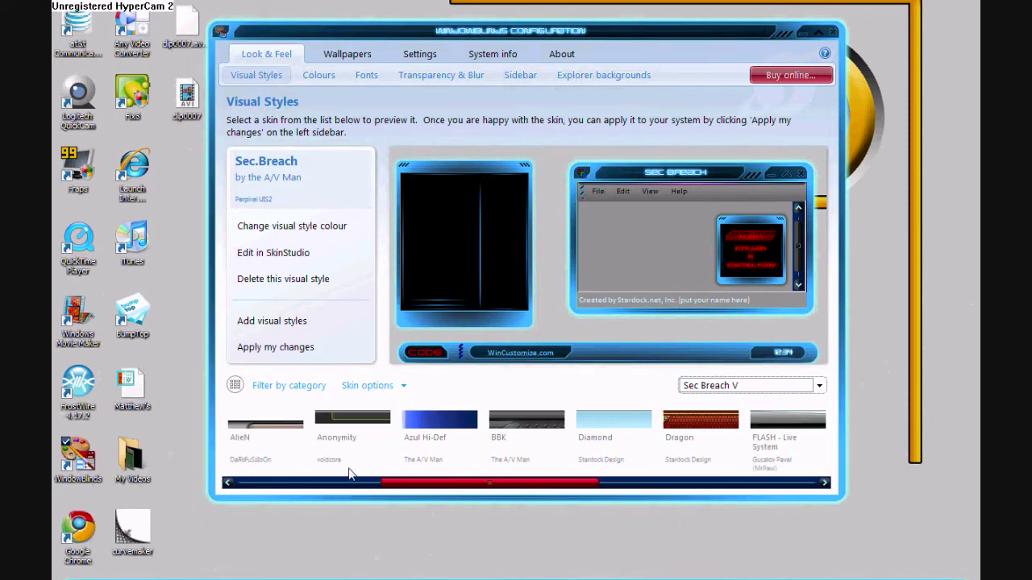
click(333, 482)
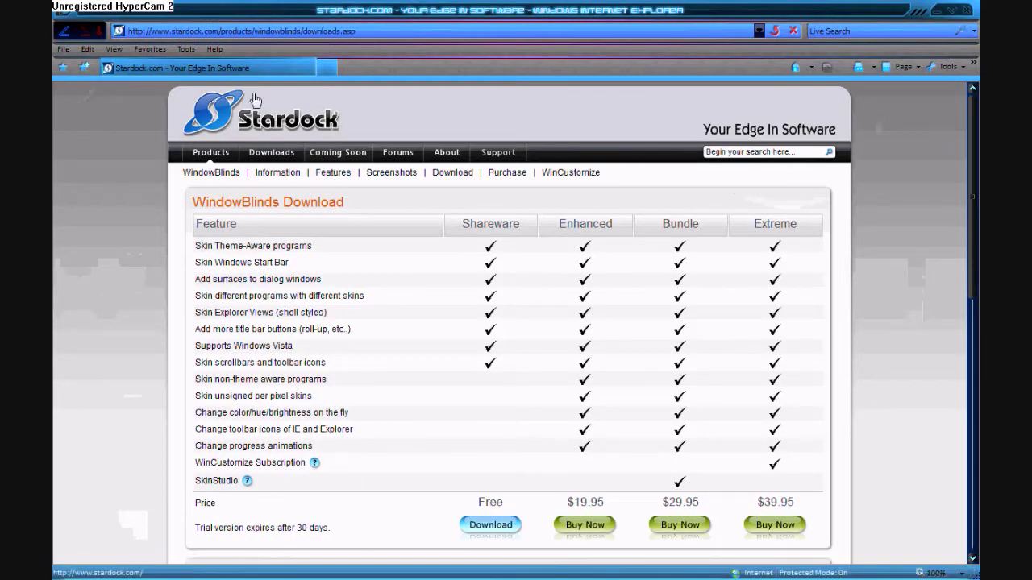
- Load wincustomize.com in Internet Explorer in place of the Stardock download page
click(266, 31)
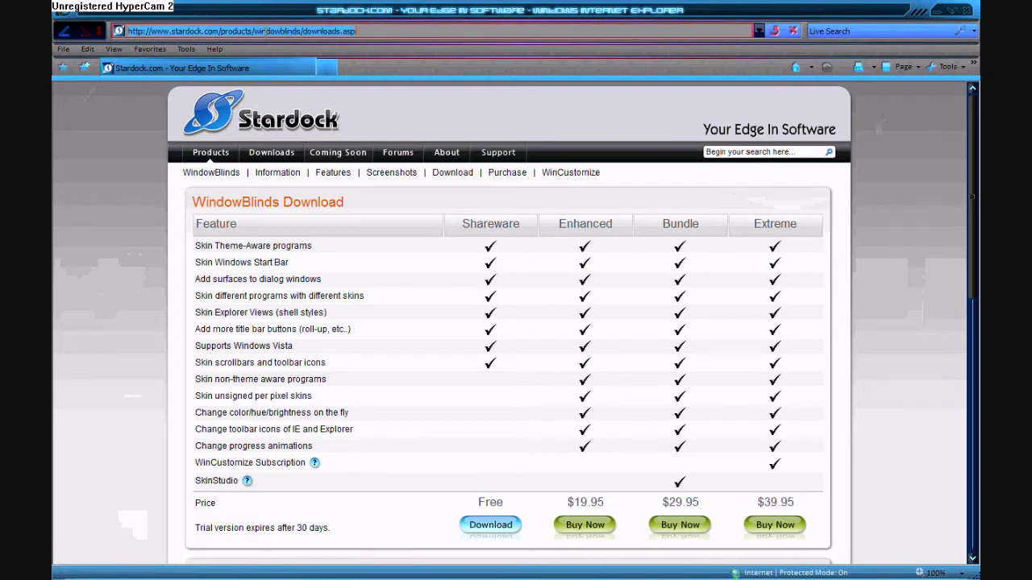
text(winc)
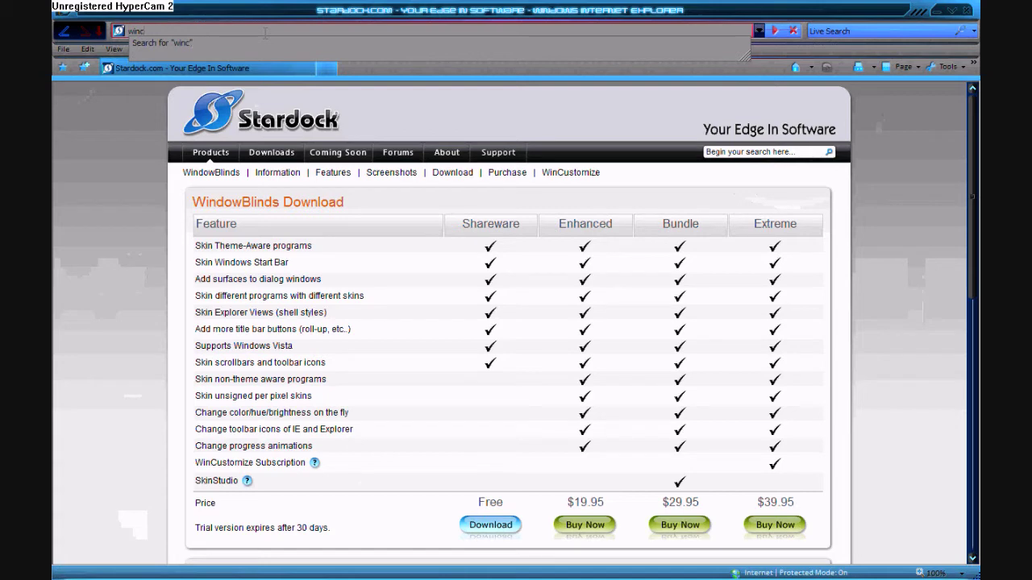
text(ustomize.)
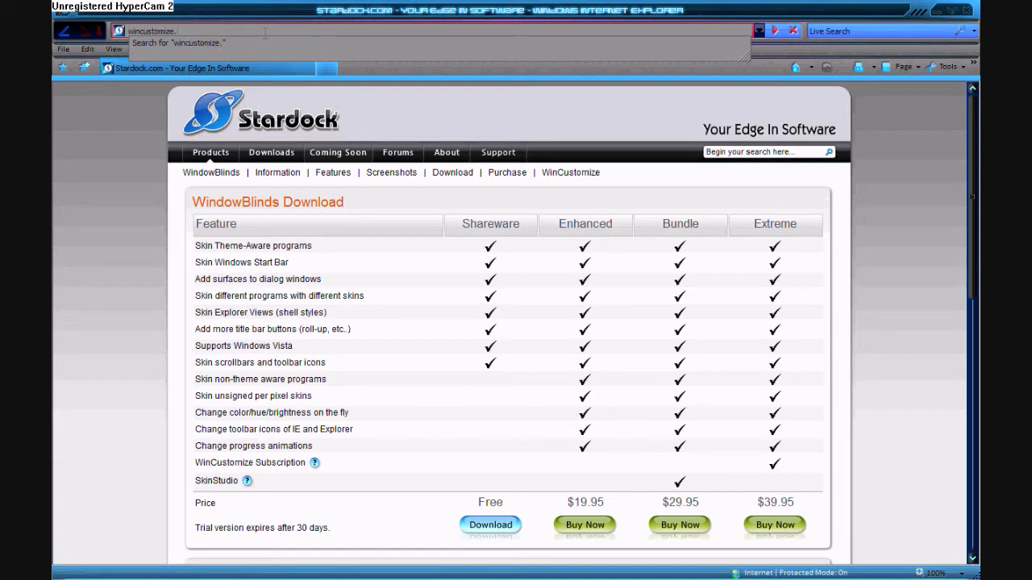
text(com)
key(Return)
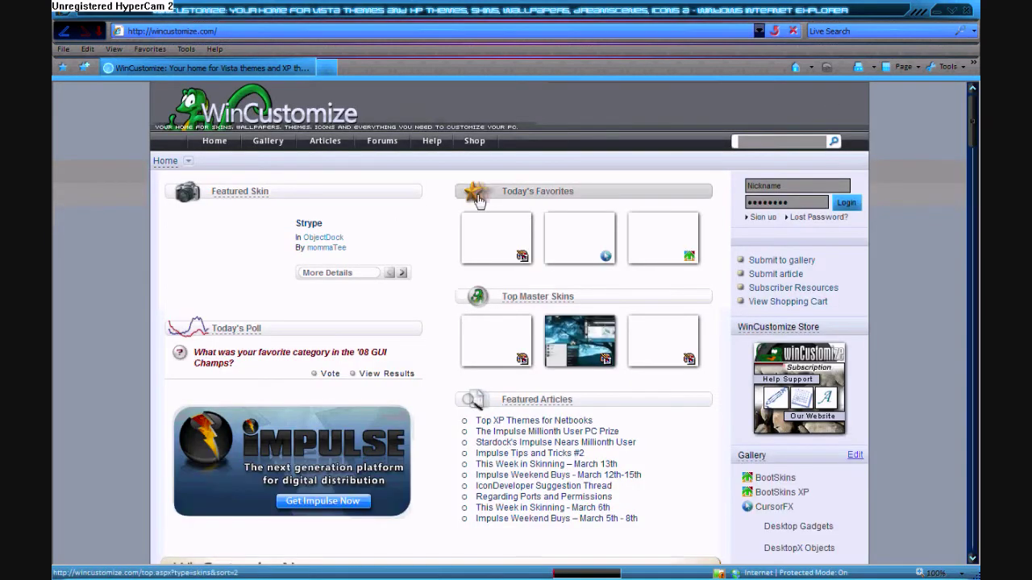
- Open the WindowBlinds gallery from the WinCustomize home page's list of gallery categories
scroll(281, 98, down, 2)
scroll(282, 98, down, 4)
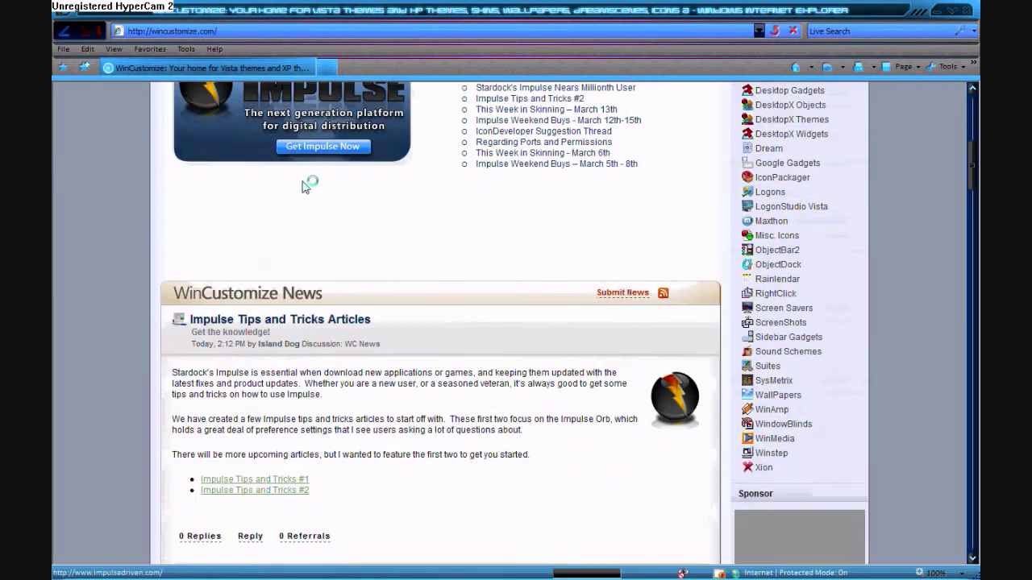
scroll(241, 129, up, 6)
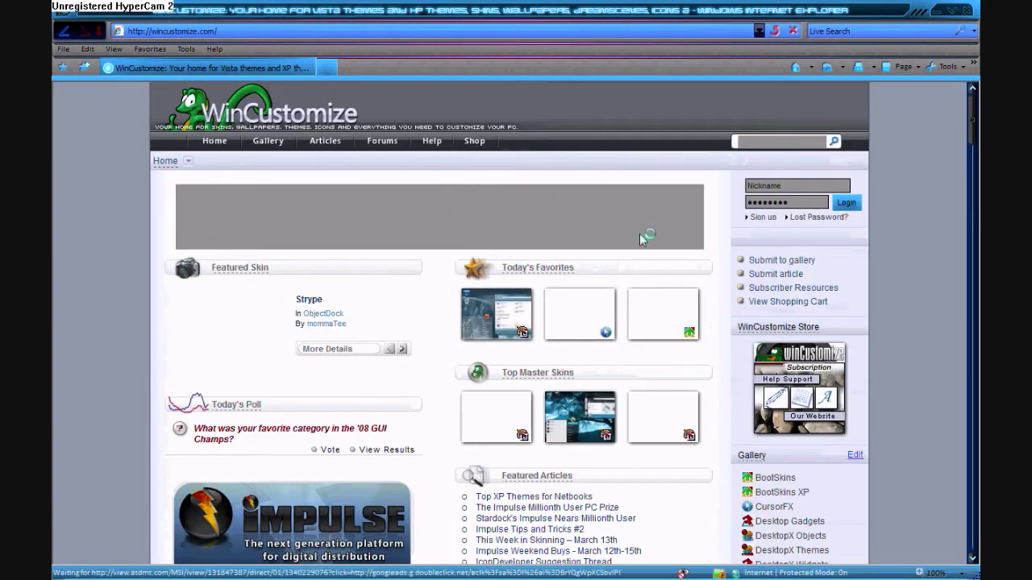
scroll(668, 274, down, 6)
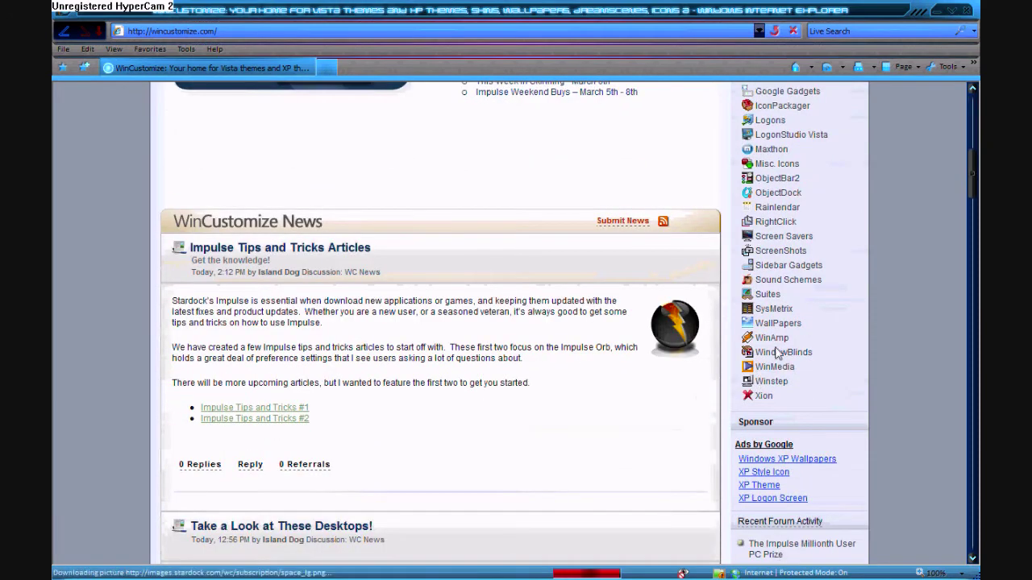
click(778, 353)
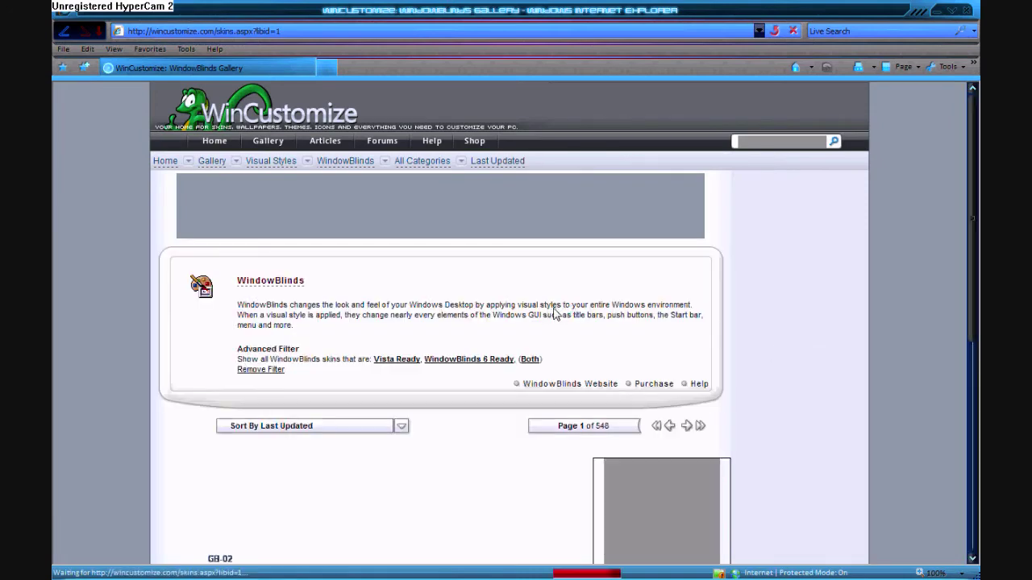
- Browse the WindowBlinds gallery and open the details page of the Red Mist skin
scroll(548, 301, down, 3)
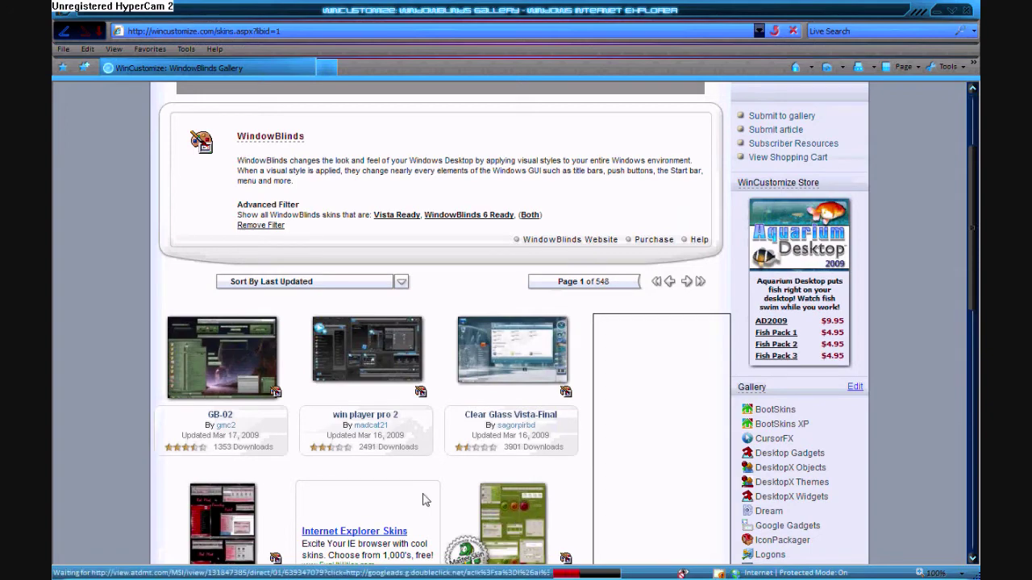
scroll(426, 500, down, 3)
scroll(428, 479, down, 3)
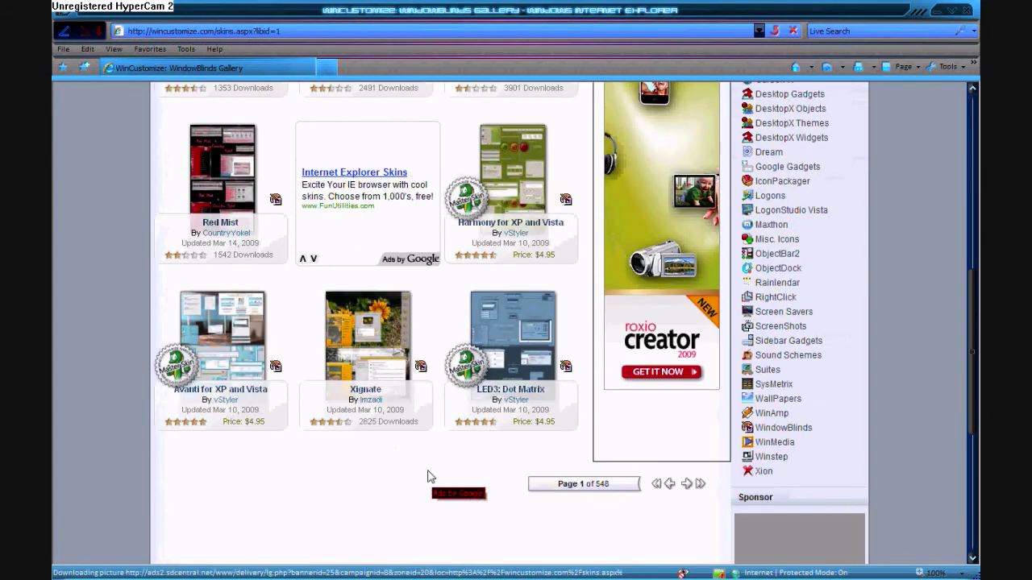
click(222, 197)
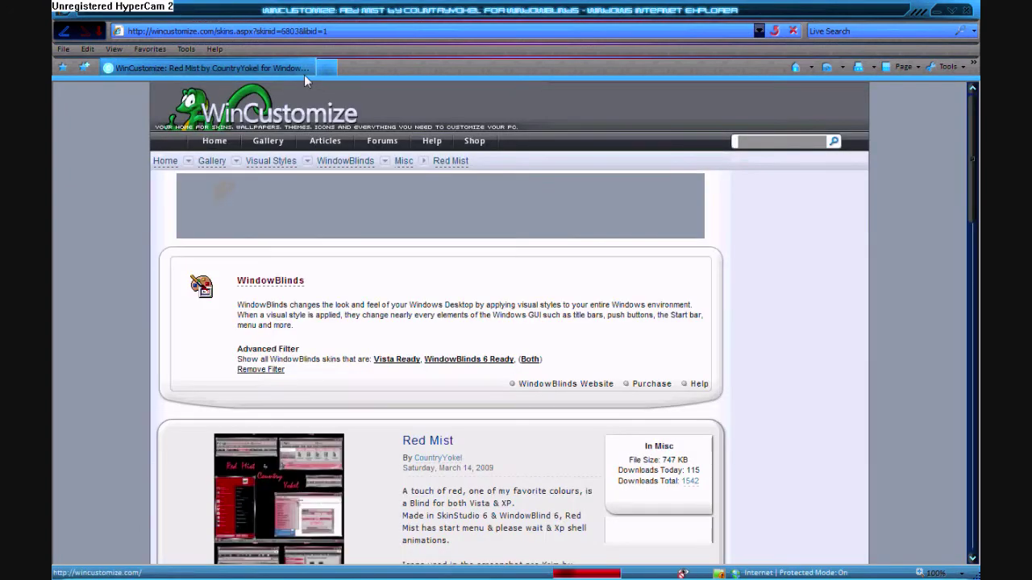
- Download the skin file RedMist.wba and allow WindowBlinds to open and install it
scroll(315, 168, down, 3)
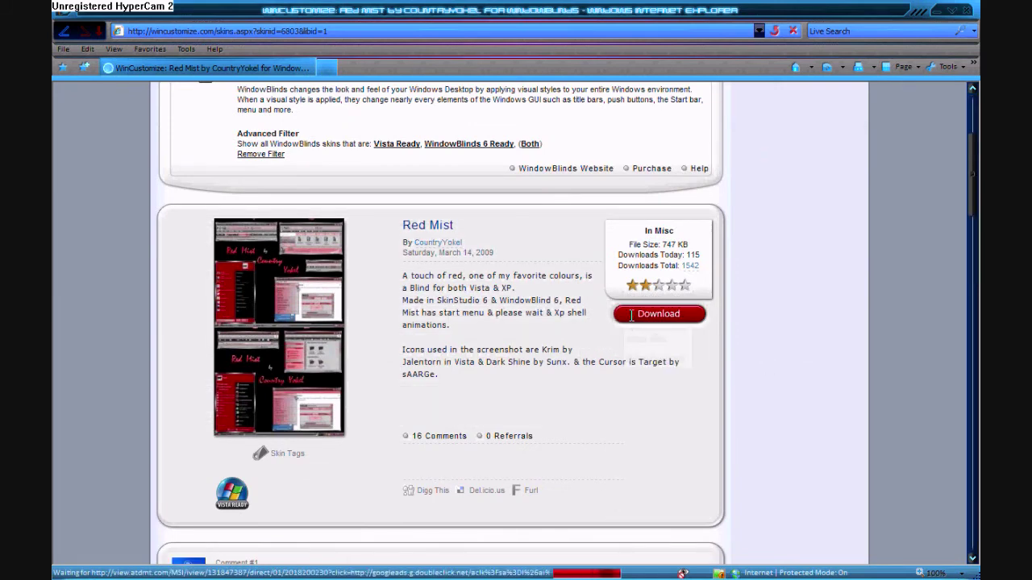
click(631, 315)
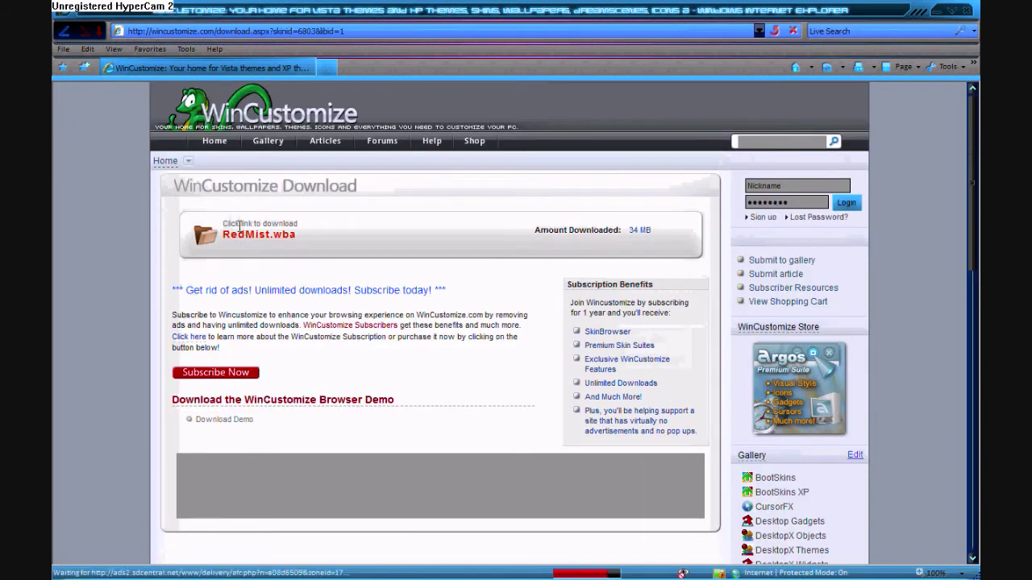
click(240, 245)
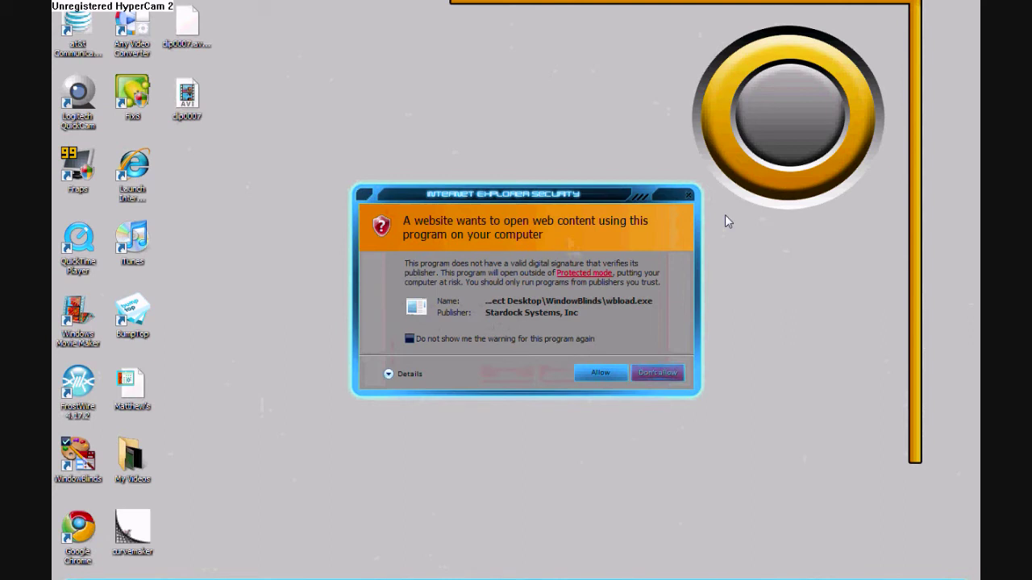
click(549, 339)
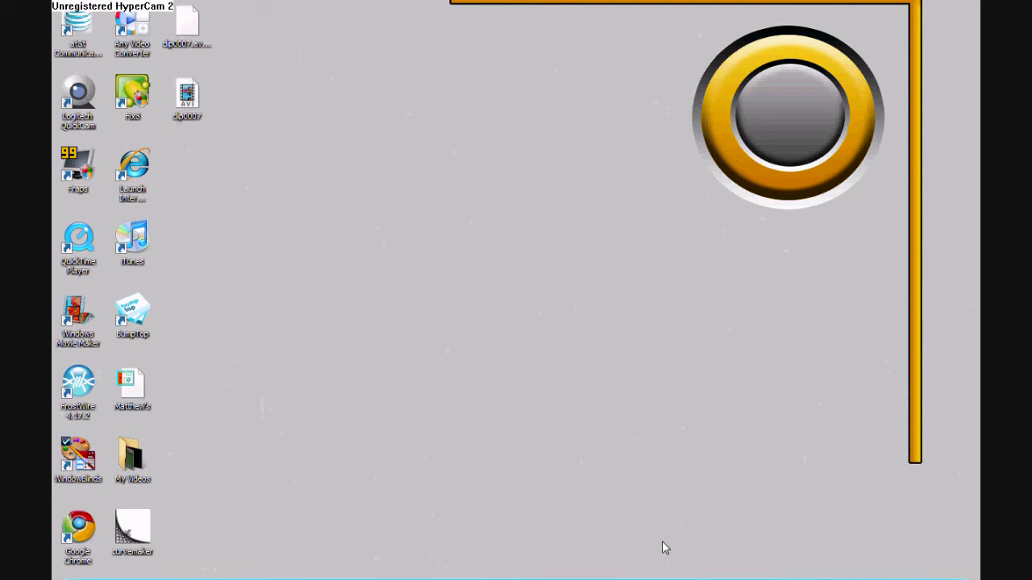
mouse_move(645, 575)
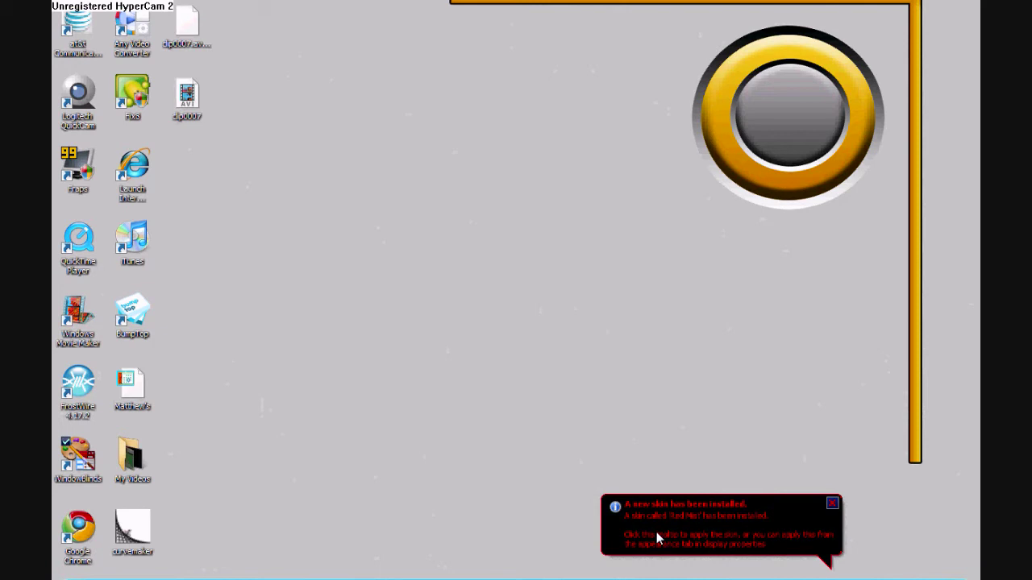
click(656, 532)
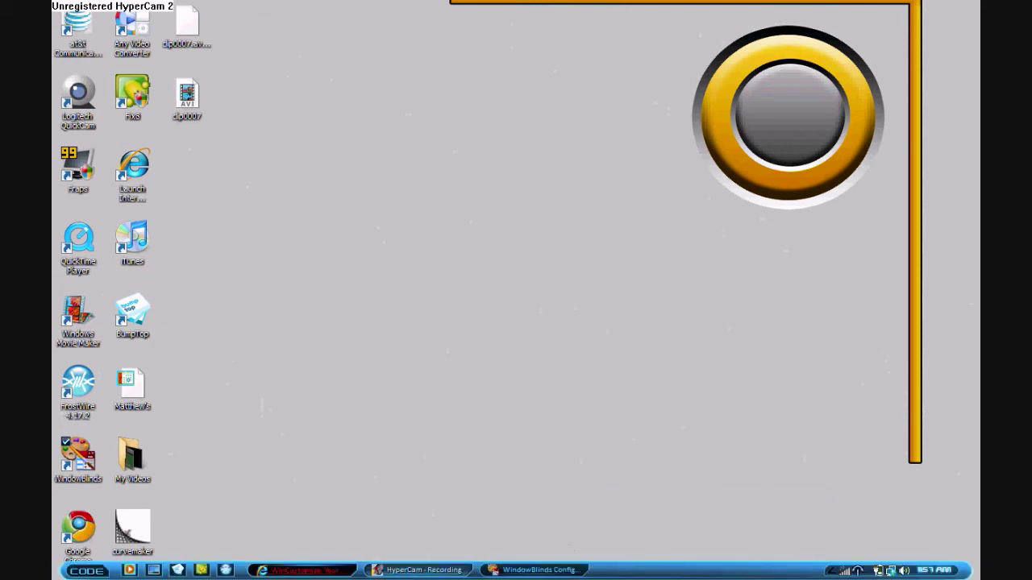
- Switch to the WindowBlinds Configuration window and rebuild the list of visual styles
mouse_move(420, 570)
mouse_move(339, 571)
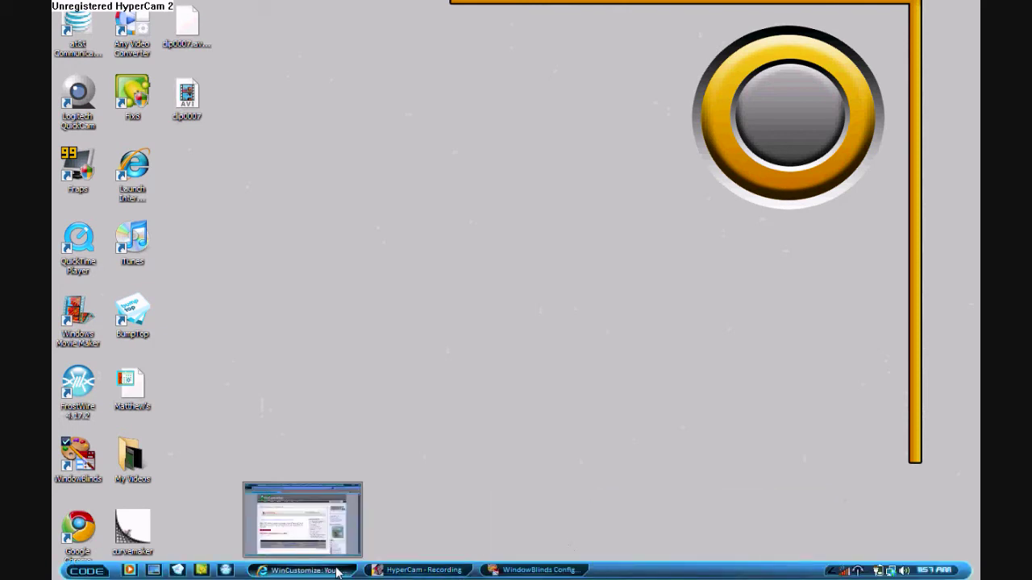
click(533, 570)
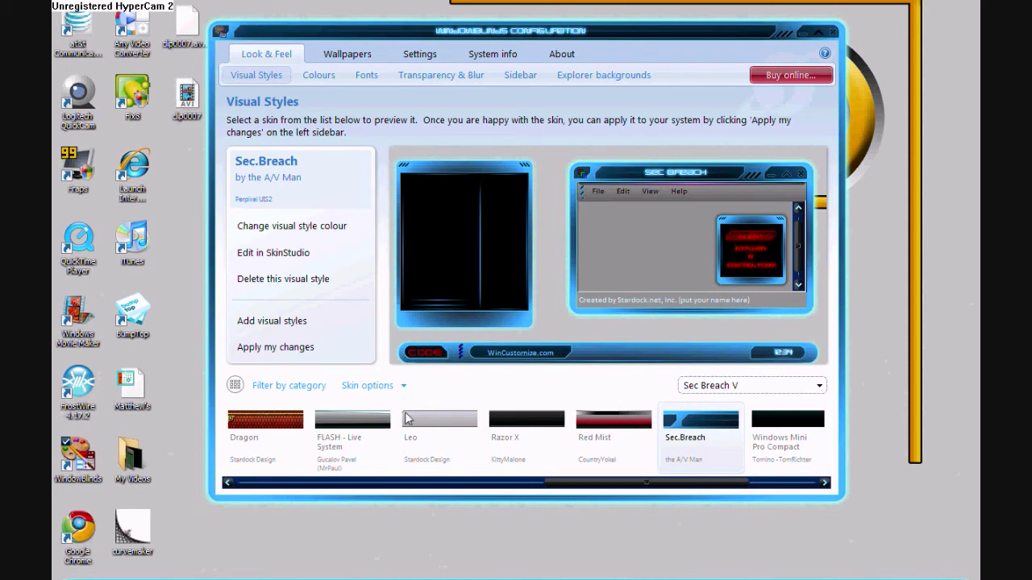
click(369, 386)
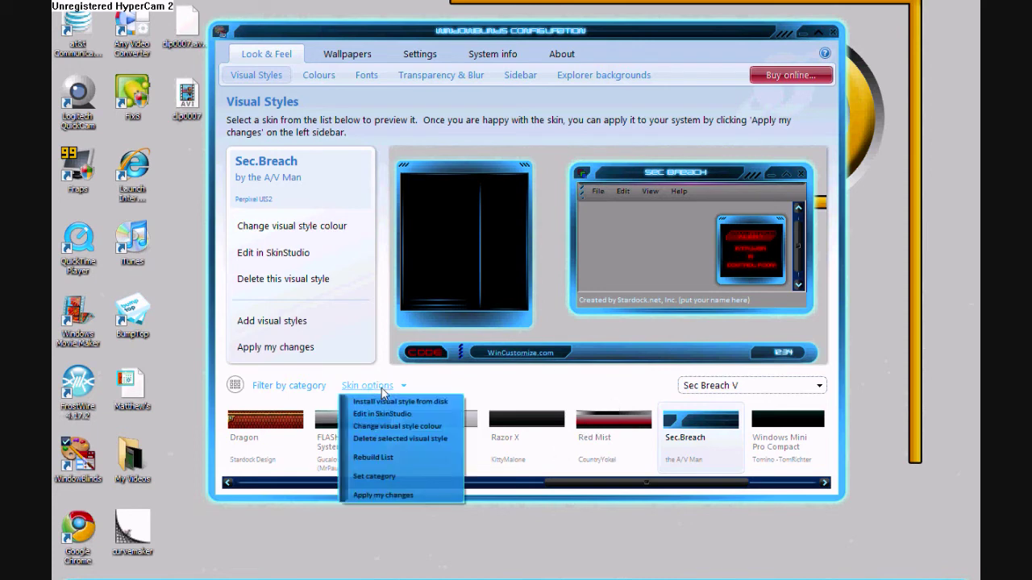
click(372, 458)
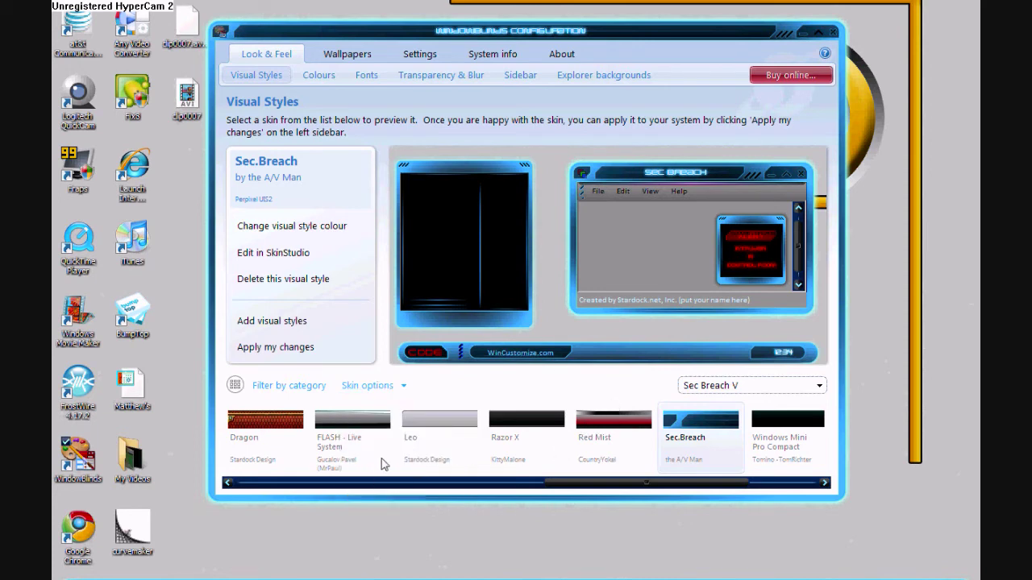
- Apply the Red Mist visual style to the system, continuing past the trial purchase offer
click(626, 423)
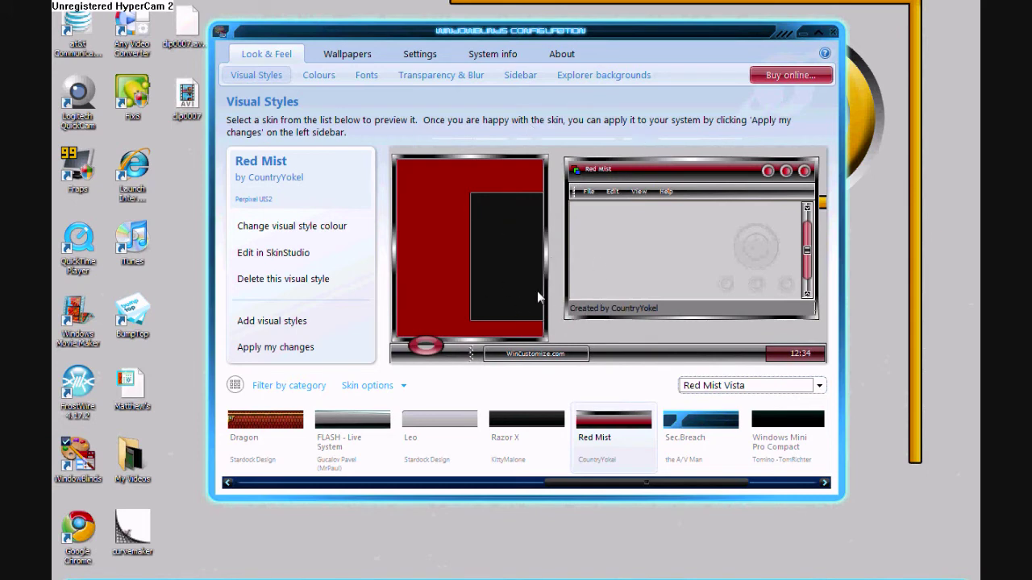
click(293, 354)
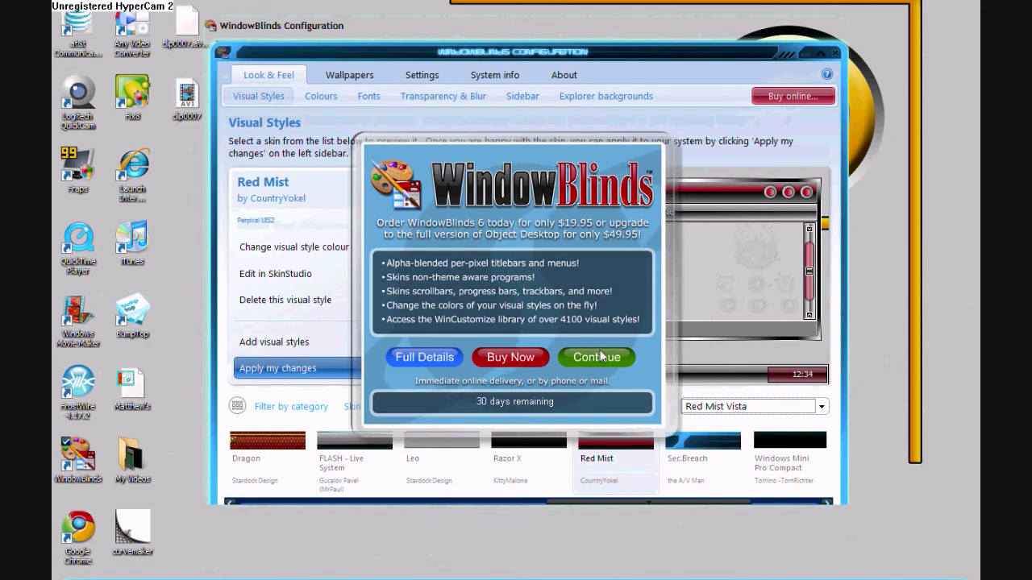
click(575, 362)
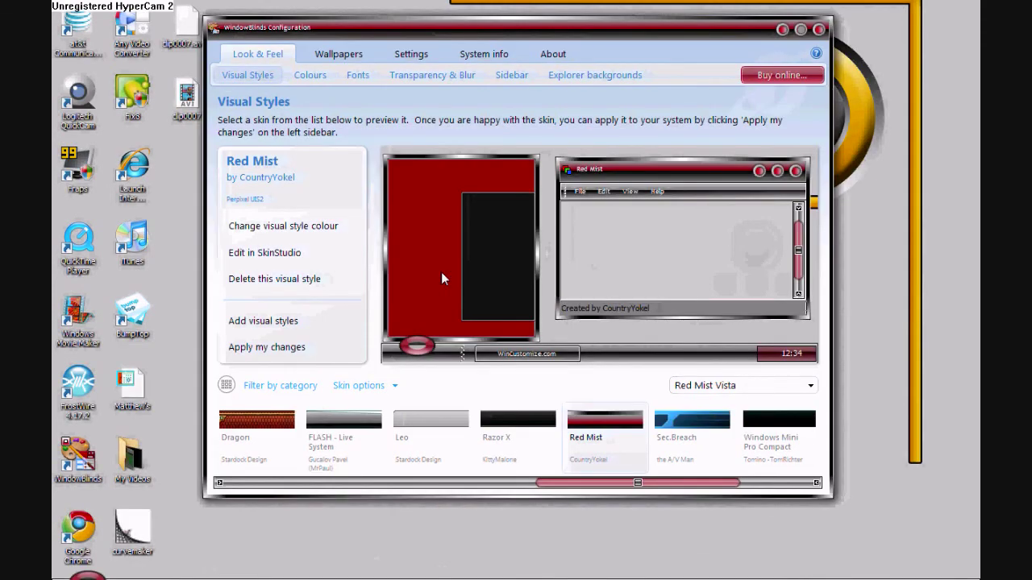
- Examine the Red Mist look on the window frame, scrollbar, taskbar and Start menu
drag(260, 30, 231, 90)
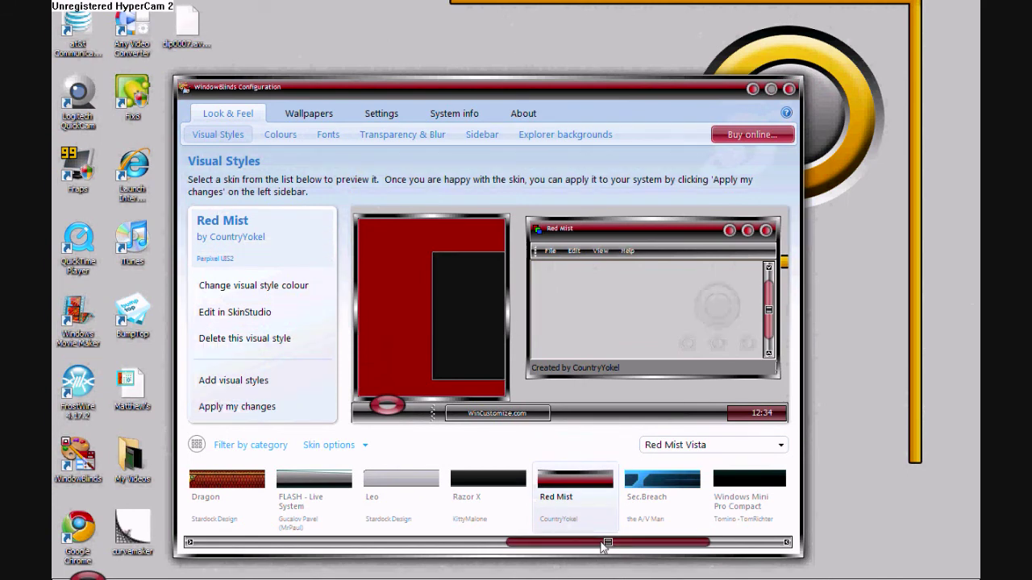
mouse_move(603, 546)
mouse_down()
mouse_move(509, 546)
mouse_move(603, 546)
mouse_up()
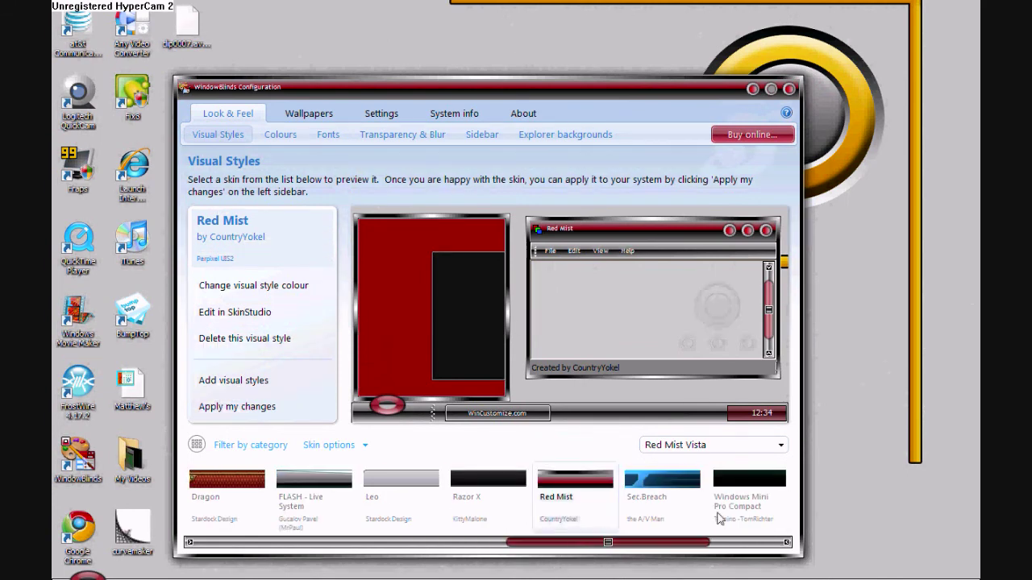
mouse_move(857, 569)
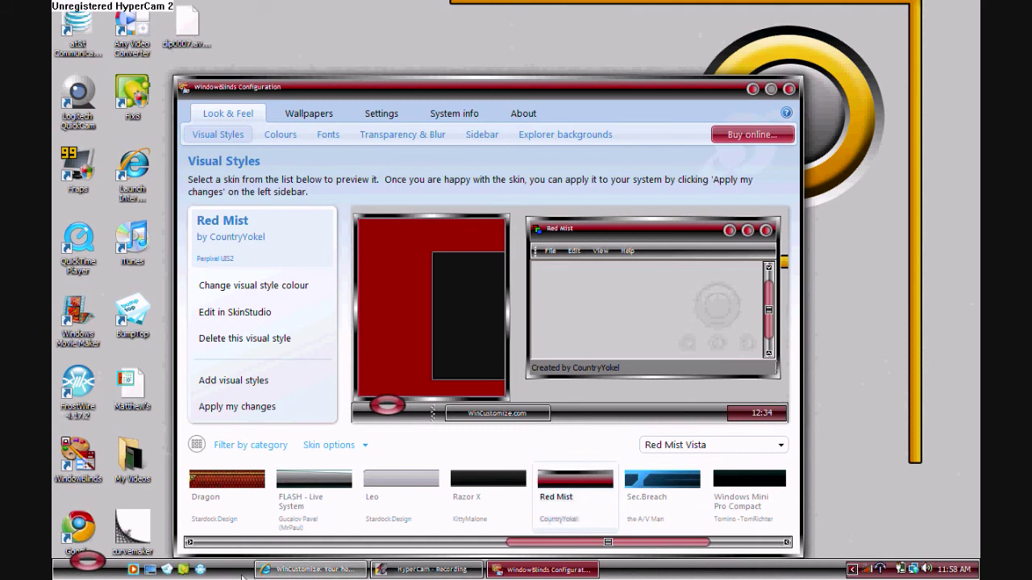
click(87, 562)
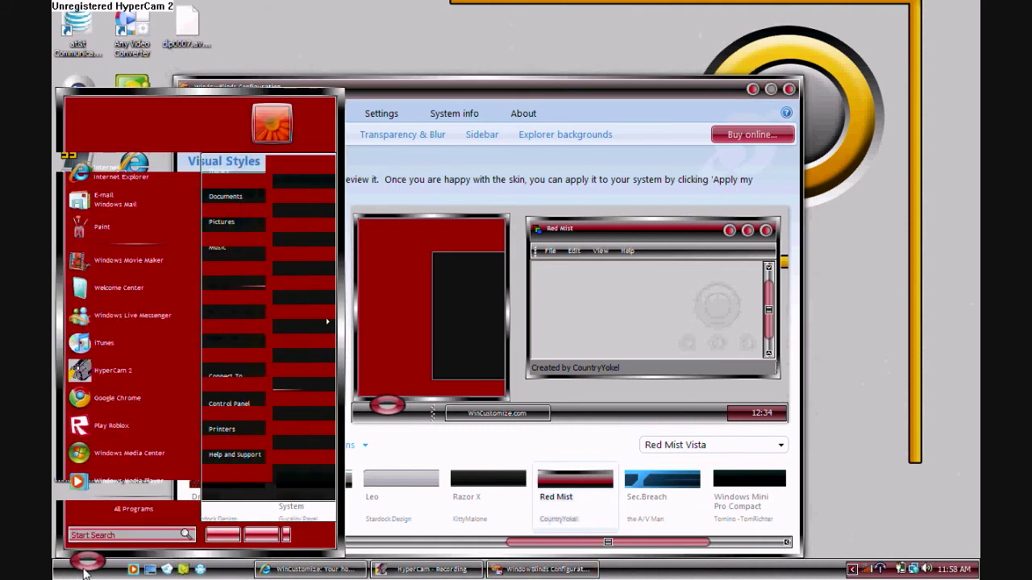
click(86, 564)
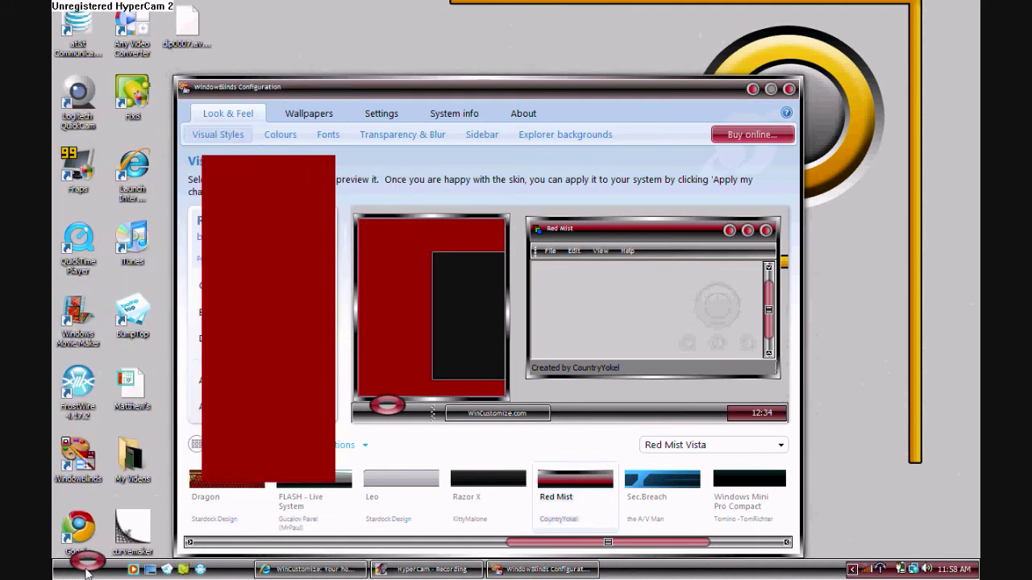
click(86, 564)
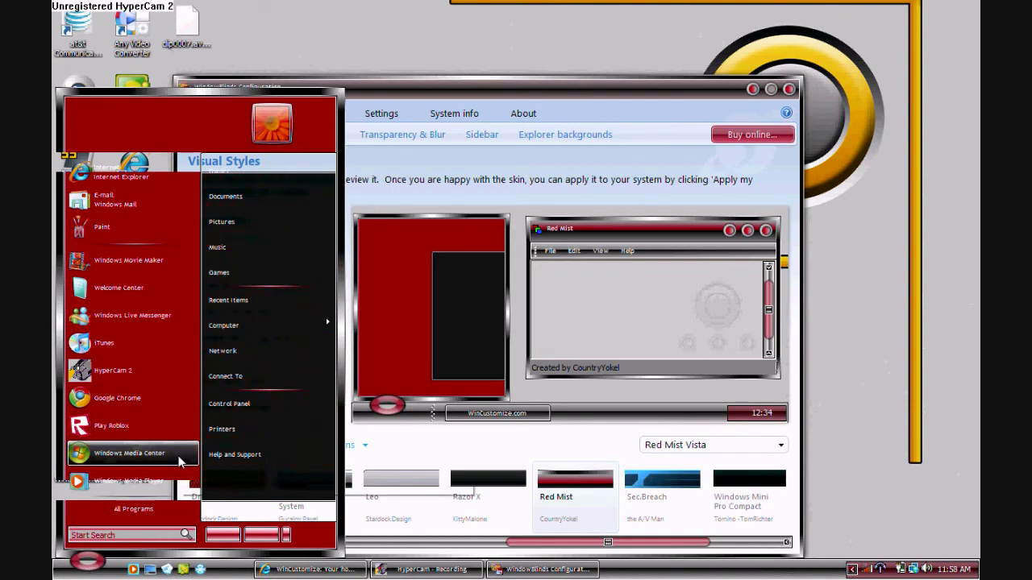
click(89, 564)
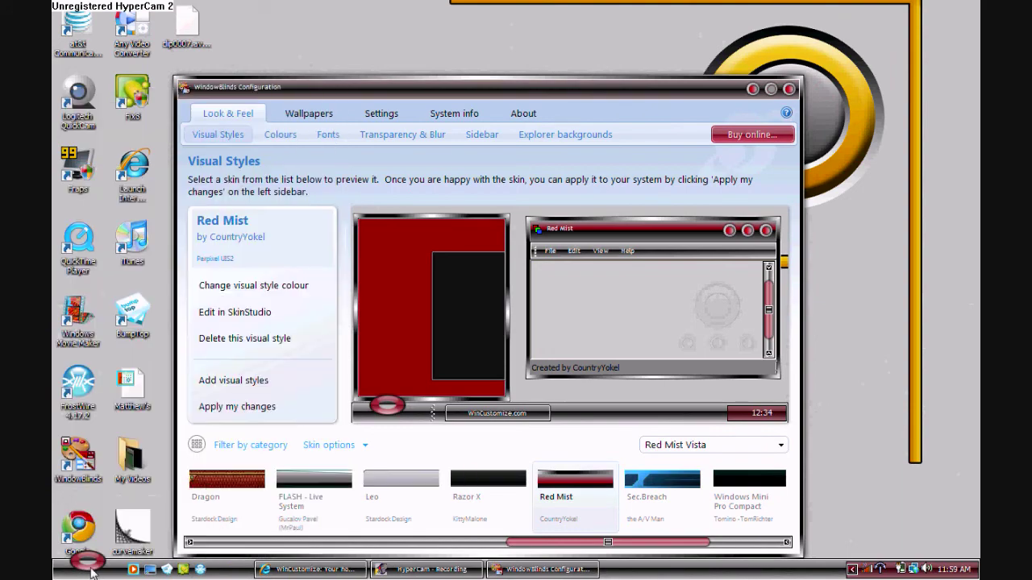
click(268, 571)
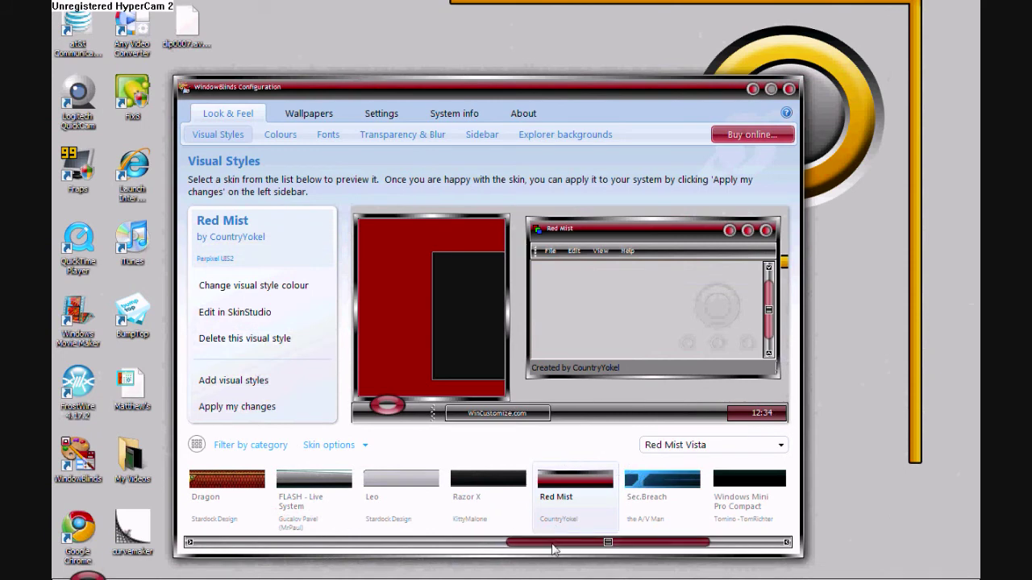
- Select the Dragon visual style in the skin list and apply it to the system
drag(512, 536, 414, 529)
click(484, 484)
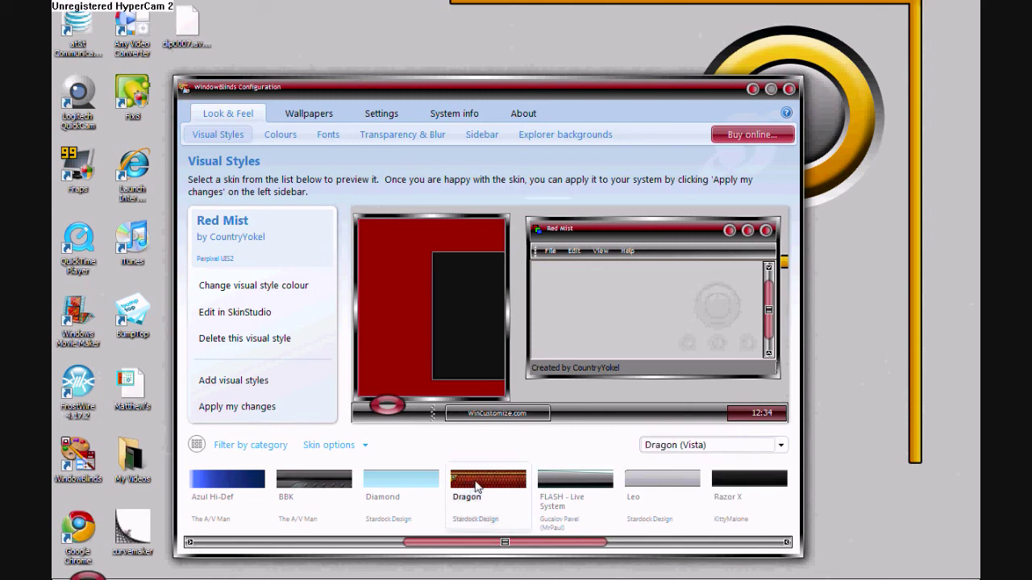
click(292, 410)
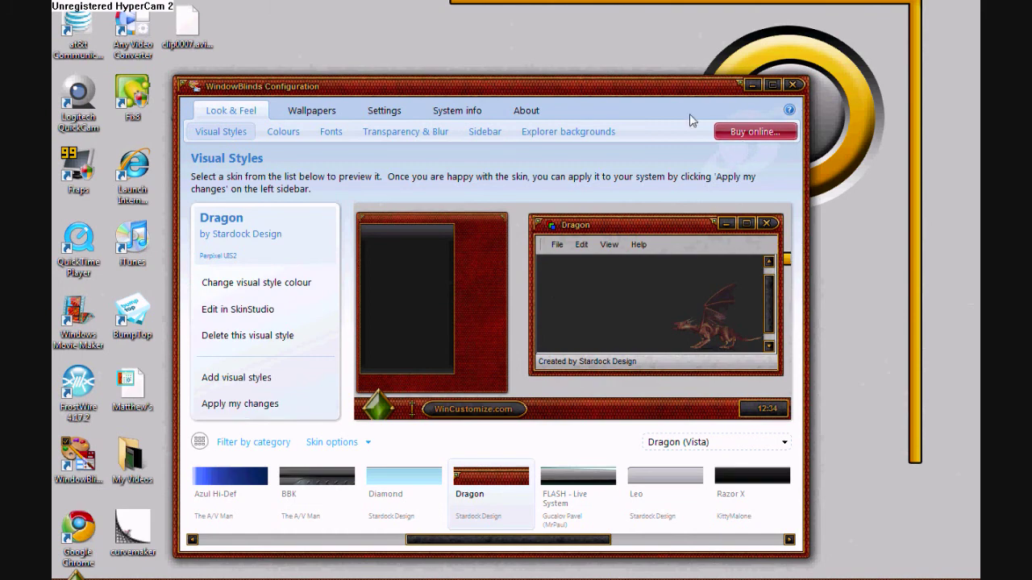
- Examine the Dragon look on the configuration window, taskbar and Start menu
drag(682, 91, 695, 14)
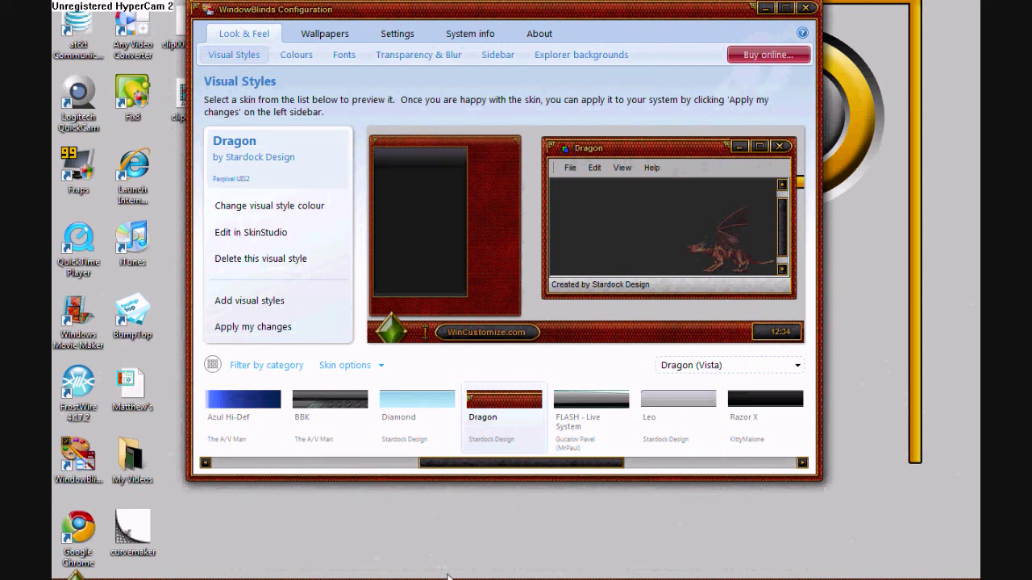
mouse_move(447, 576)
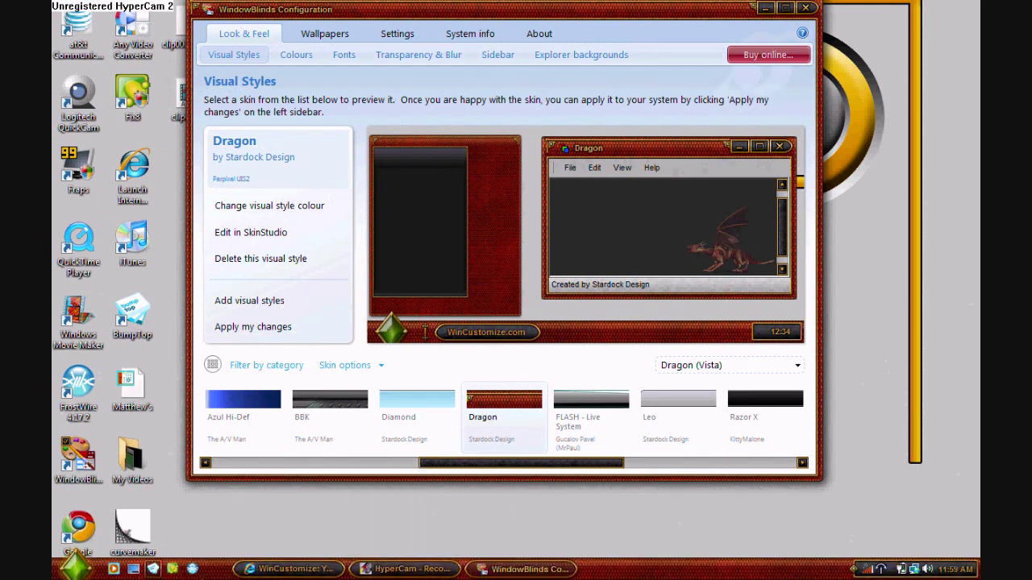
key(super)
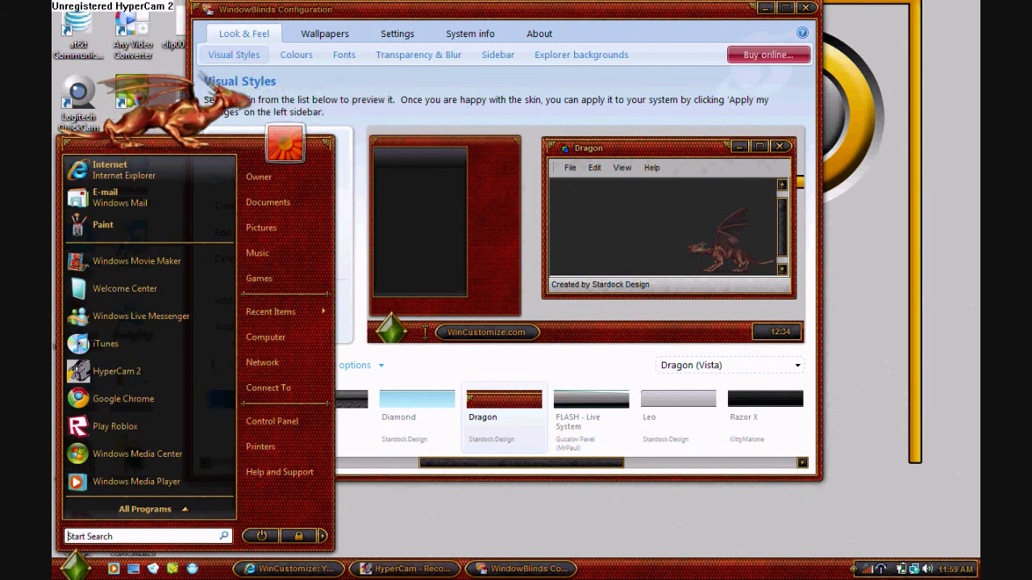
key(Escape)
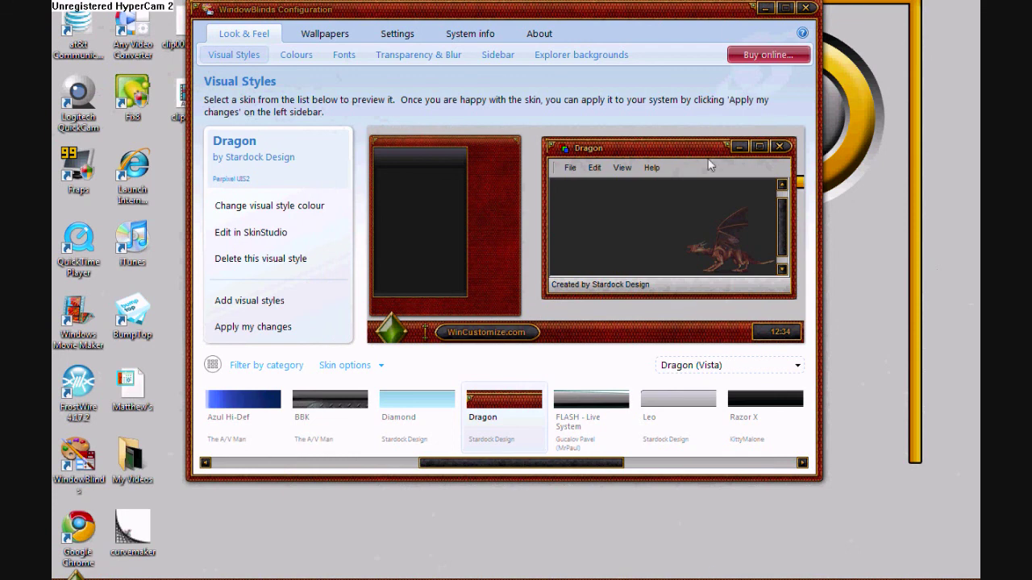
- Restore the minimized HyperCam recording window
right_click(415, 569)
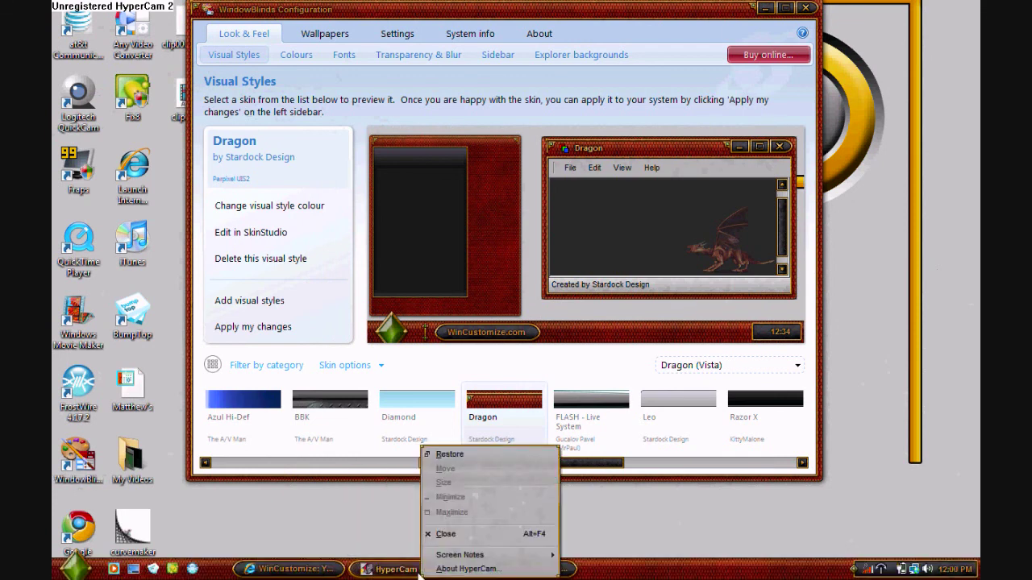
click(449, 453)
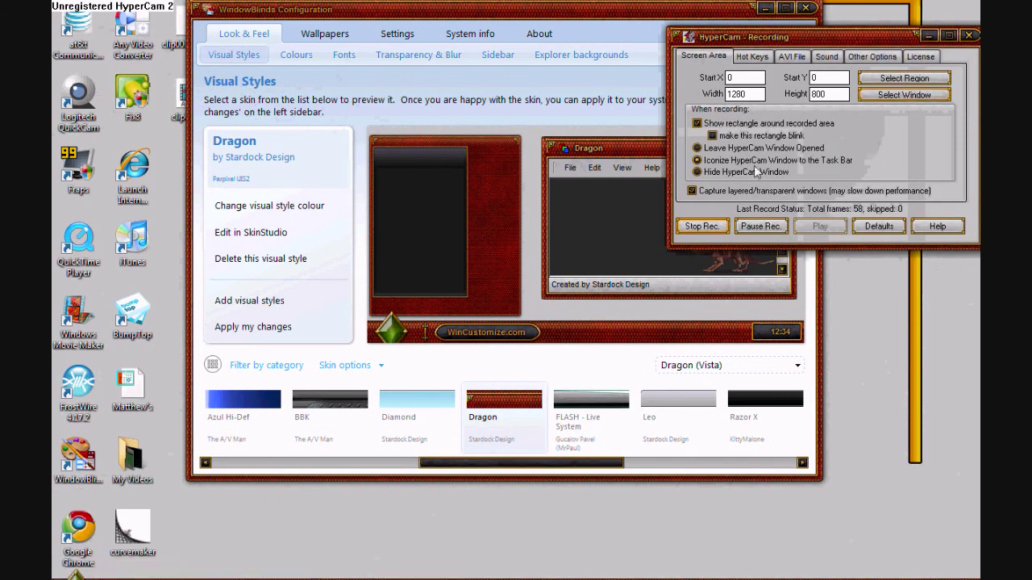